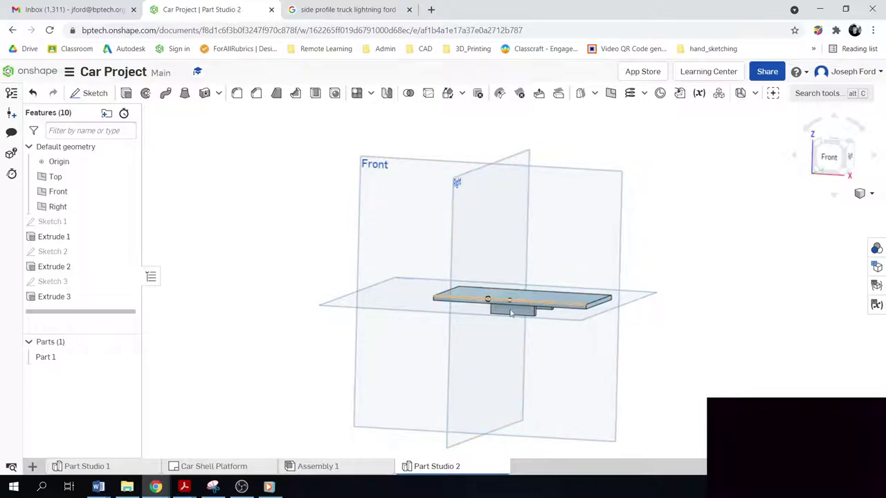
Step: Start a new sketch on the long front side face of the base plate and view it face-on
left_click(828, 166)
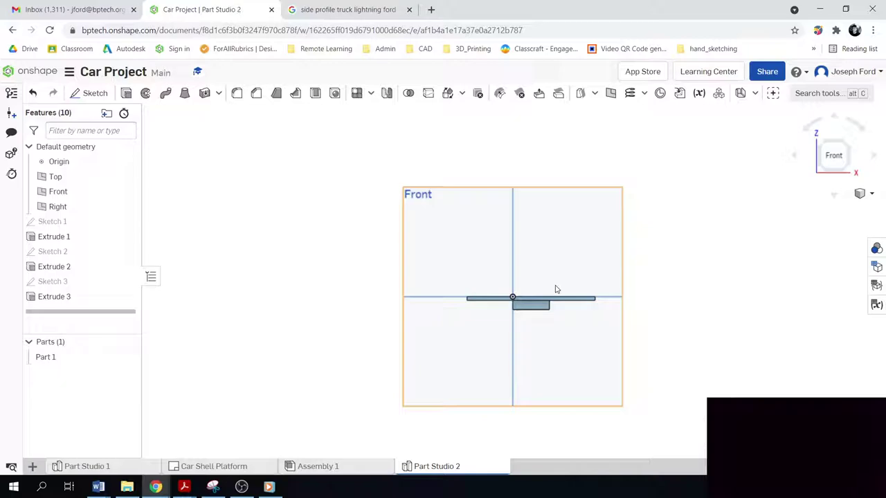
scroll(556, 289, "up", 2)
right_click_drag(727, 318, 715, 322)
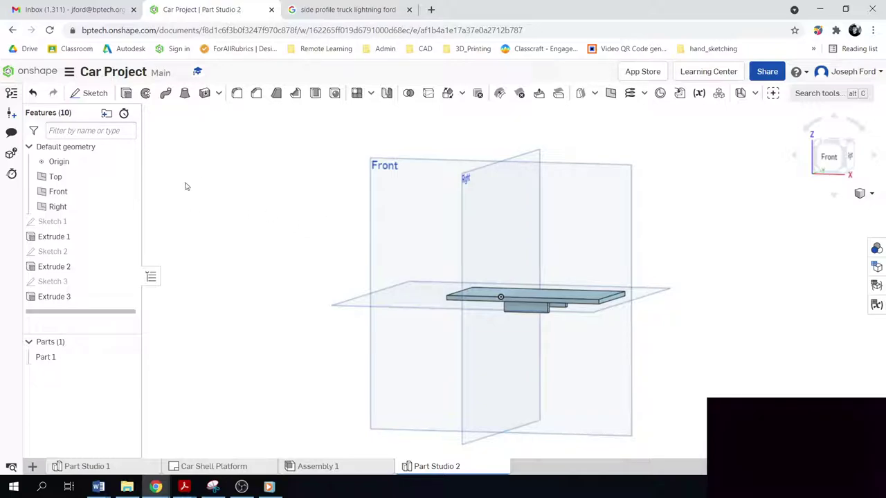
left_click(95, 93)
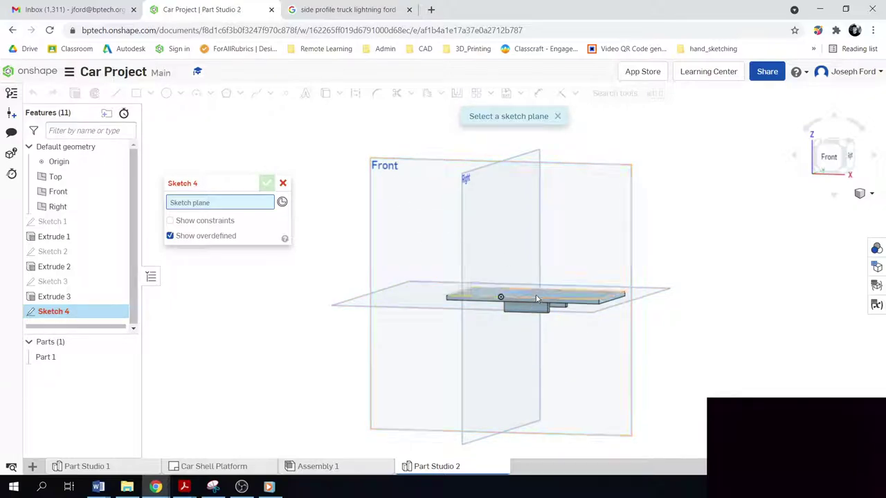
scroll(540, 274, "up", 10)
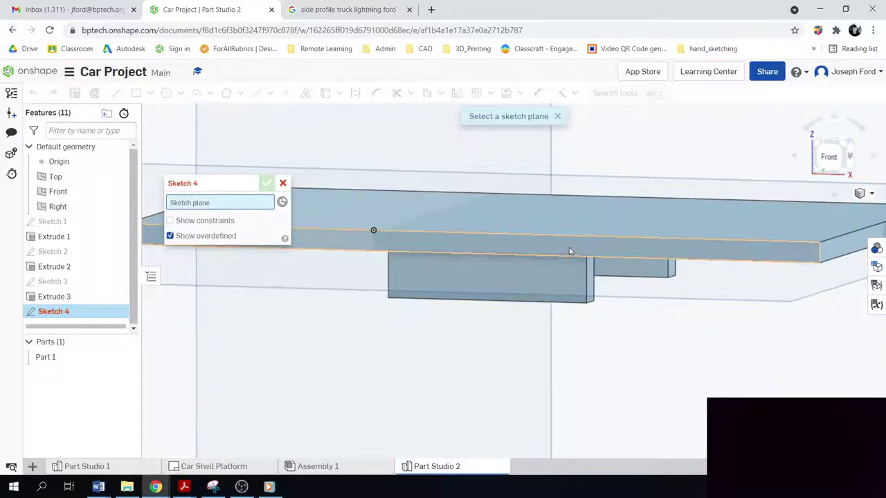
left_click(569, 251)
scroll(546, 320, "down", 10)
key("n")
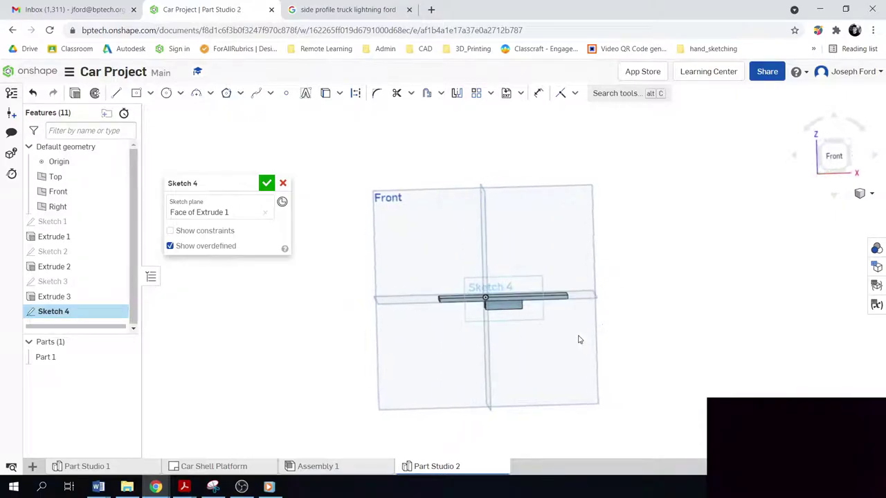
Step: Hide the reference planes and project the base plate's upper edge into the sketch with the Use tool
scroll(620, 243, "up", 2)
scroll(641, 274, "down", 4)
scroll(636, 249, "up", 5)
scroll(632, 208, "down", 1)
scroll(631, 180, "up", 2)
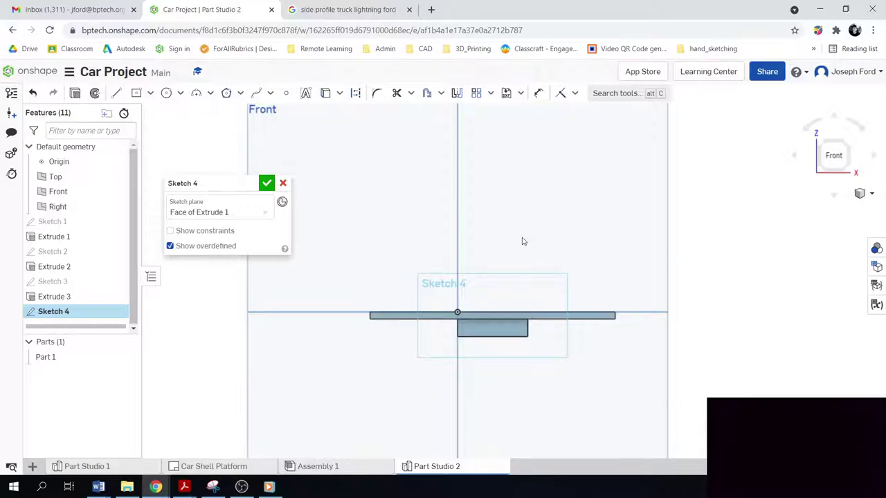
key("p")
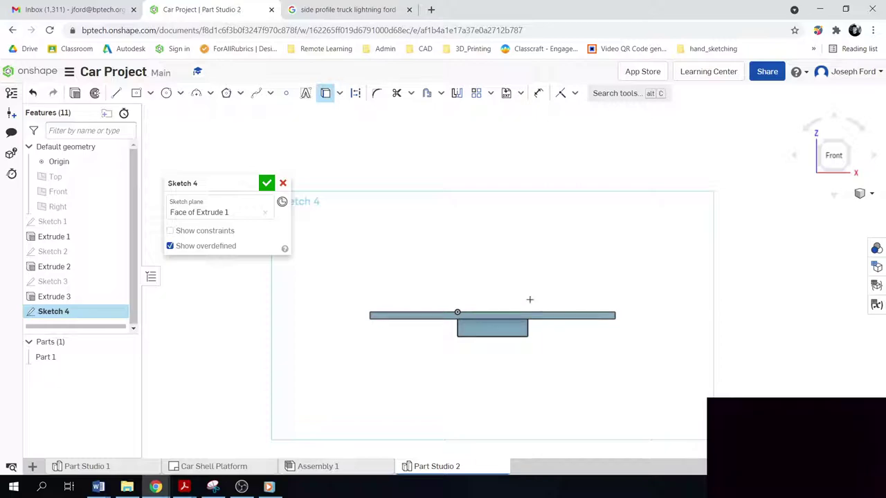
left_click(509, 312)
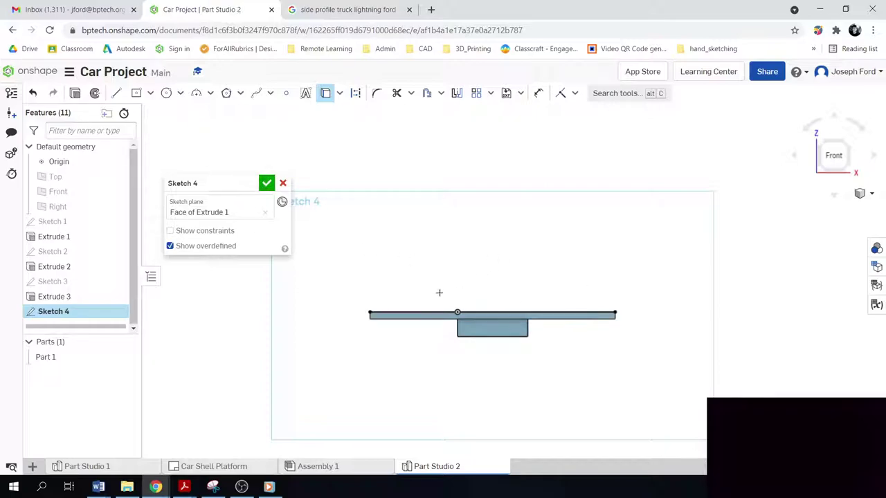
Step: Sketch a vertical line about 0.425 in tall upward from the rear (negative X) end of the projected edge
left_click(117, 92)
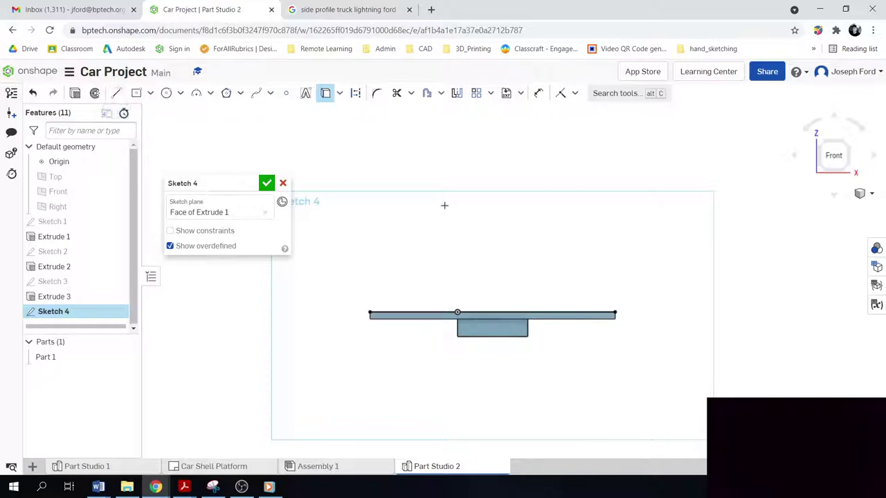
left_click(117, 92)
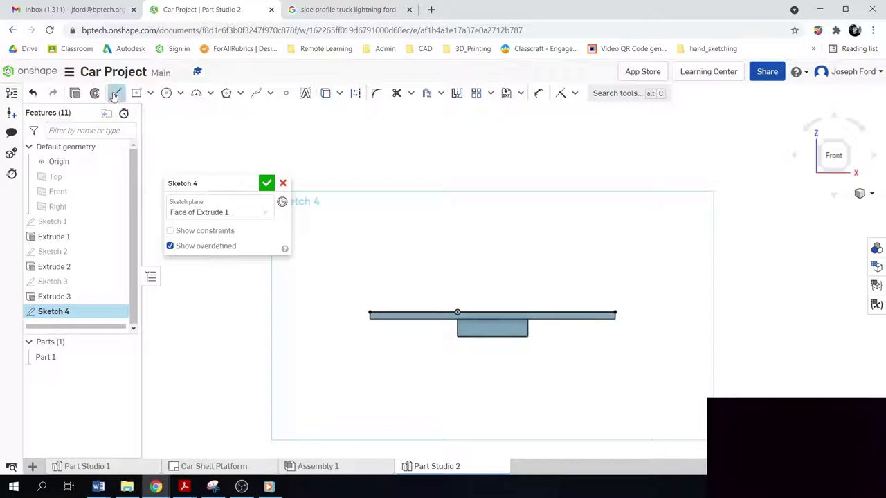
left_click(370, 315)
left_click(370, 283)
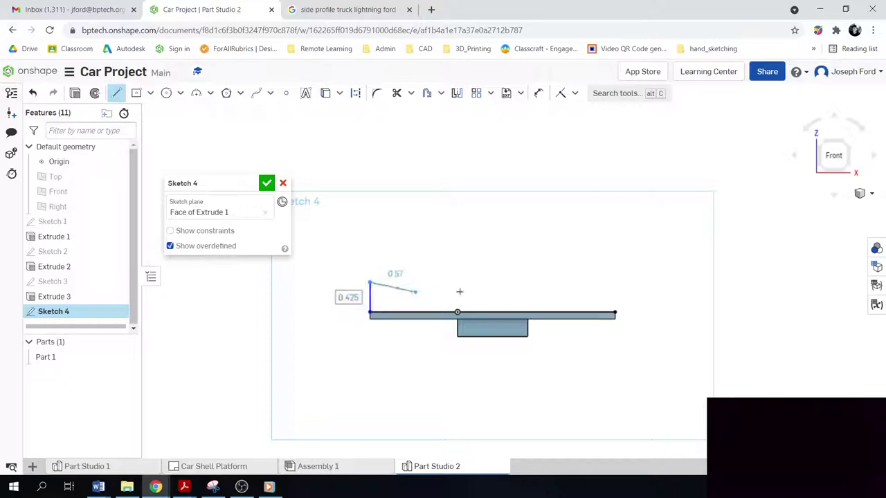
key("Escape")
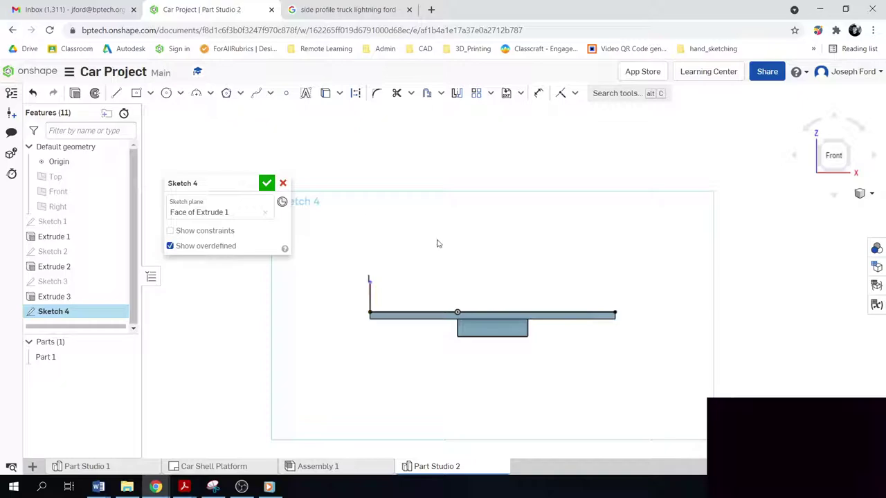
Step: Draw a wavy car-roof spline from the front (positive X) end of the projected edge to the vertical line's upper endpoint, closing the profile
left_click(256, 93)
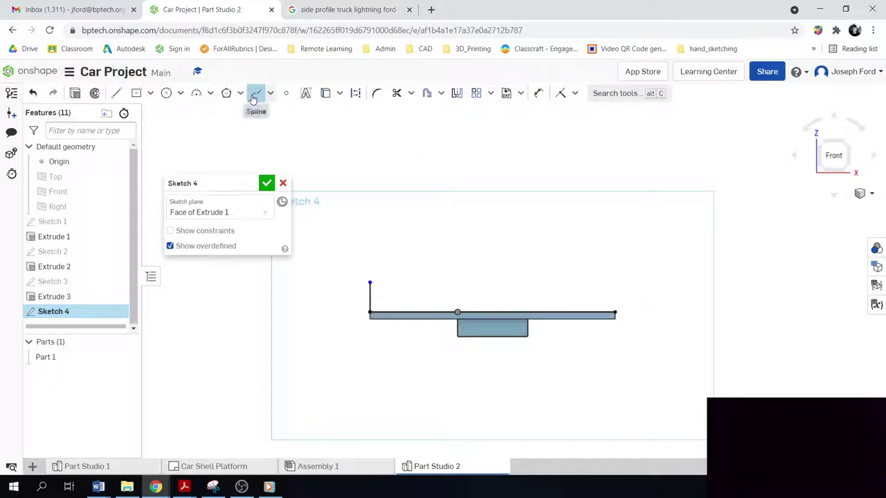
left_click(614, 311)
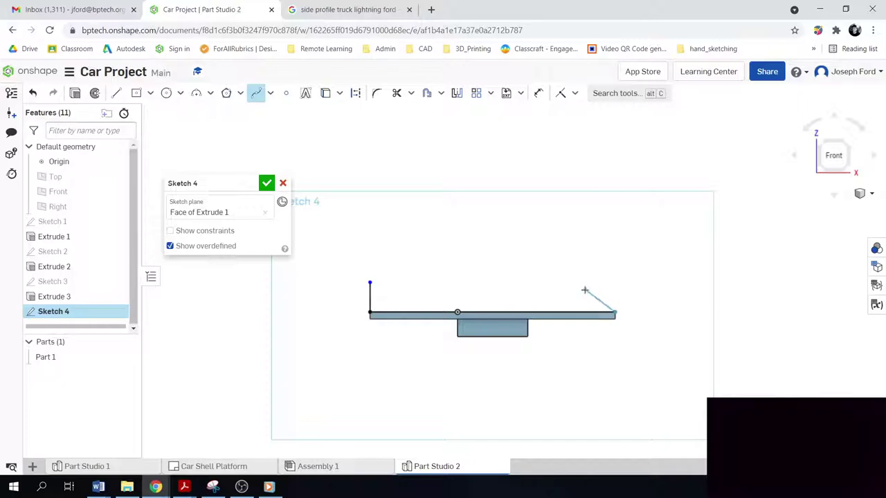
left_click(584, 289)
left_click(545, 284)
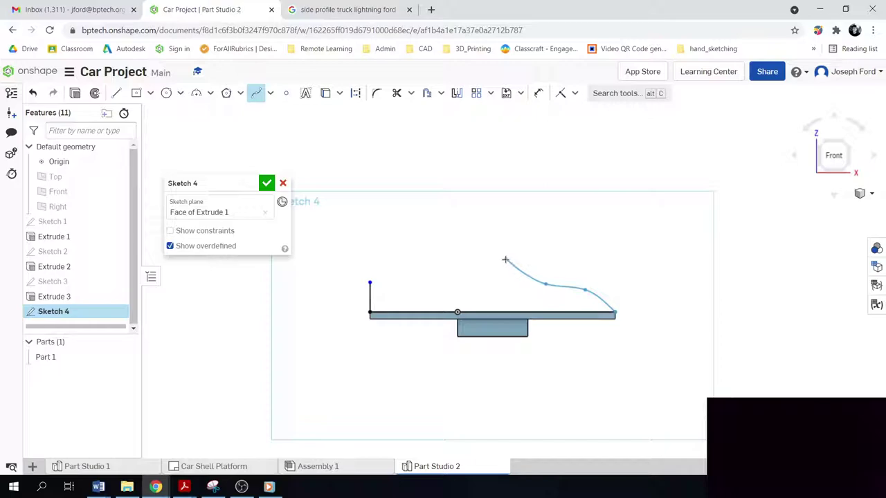
left_click(504, 258)
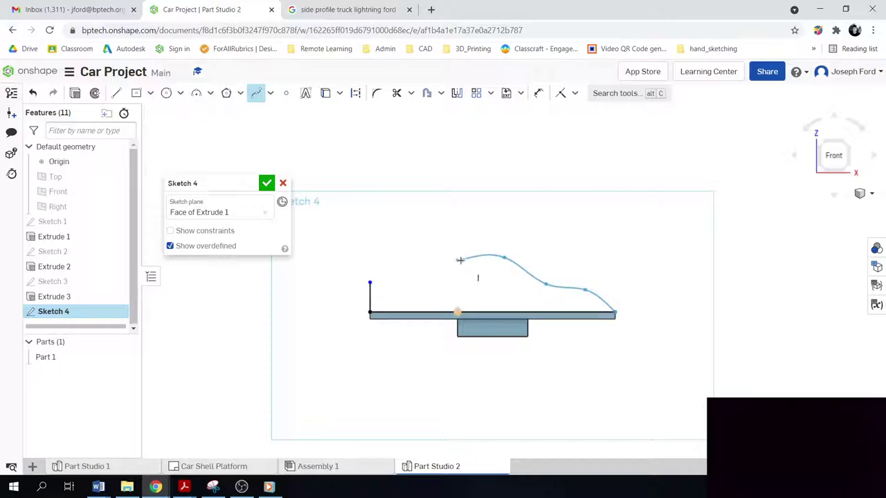
left_click(453, 260)
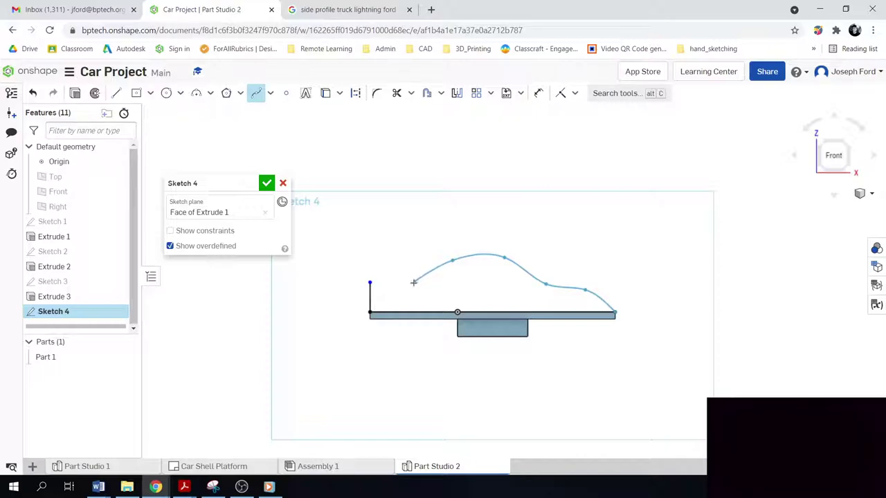
left_click(410, 283)
double_click(371, 283)
left_click_drag(386, 289, 370, 282)
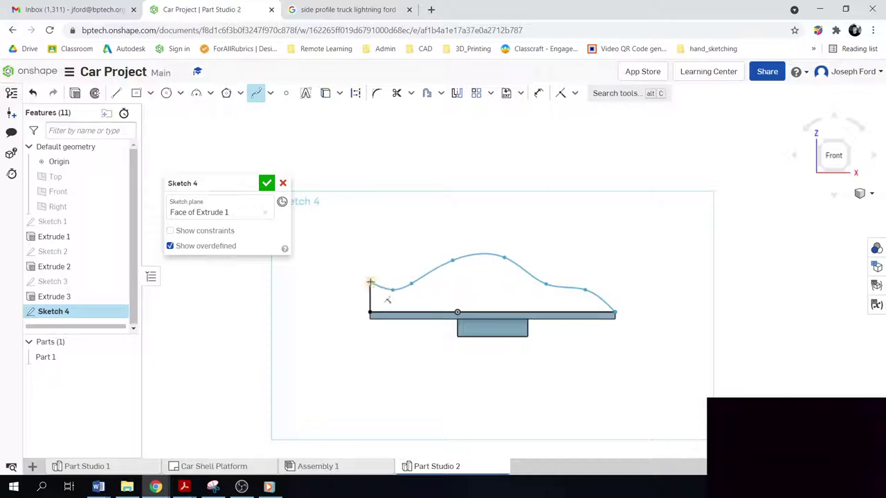
left_click(370, 282)
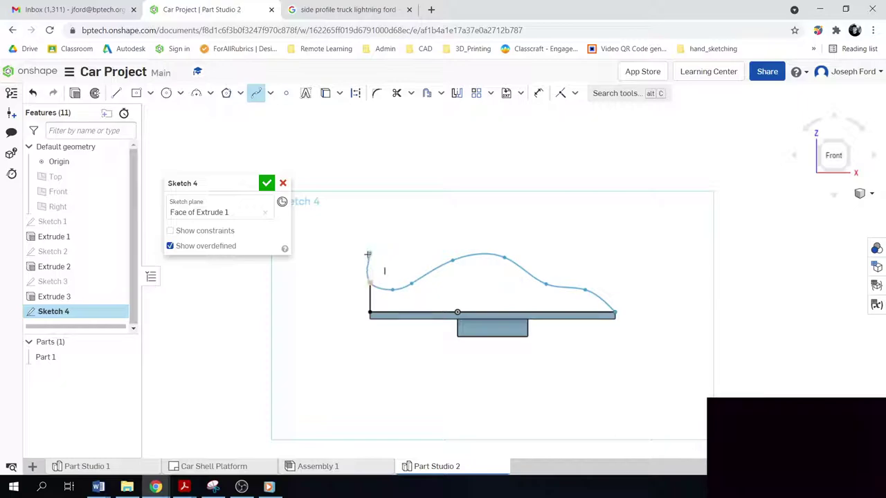
key("Escape")
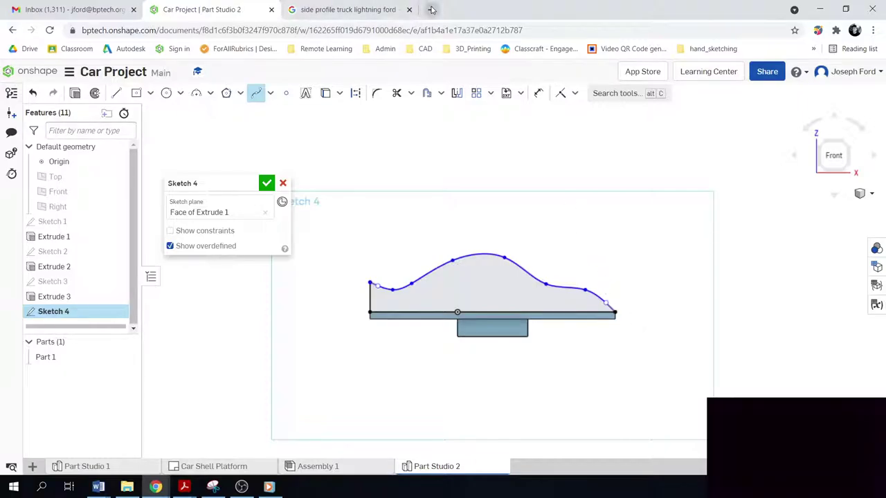
Step: Switch to Google Images, search for "sports car side view" and browse the pictures for body profile ideas
left_click(349, 9)
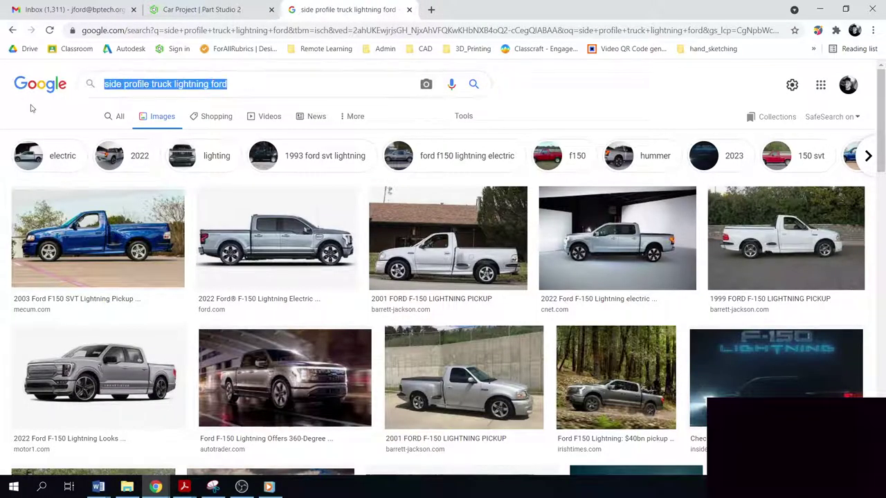
type("s")
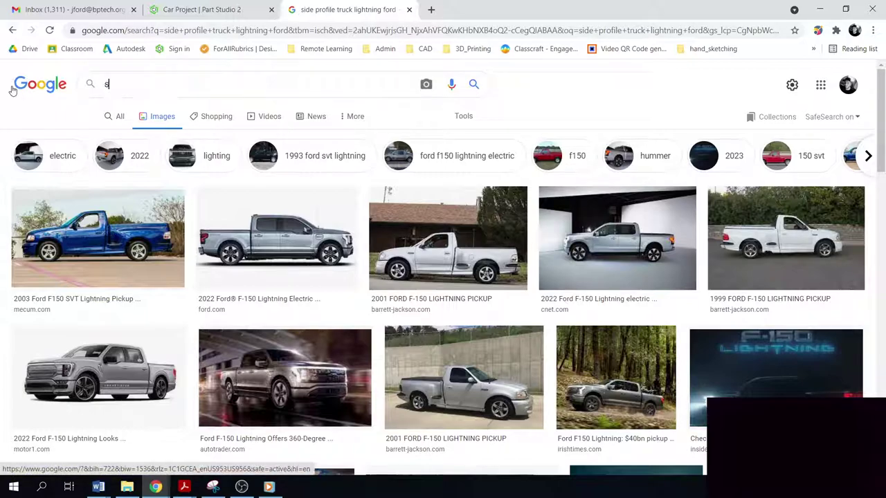
type("ports car pr")
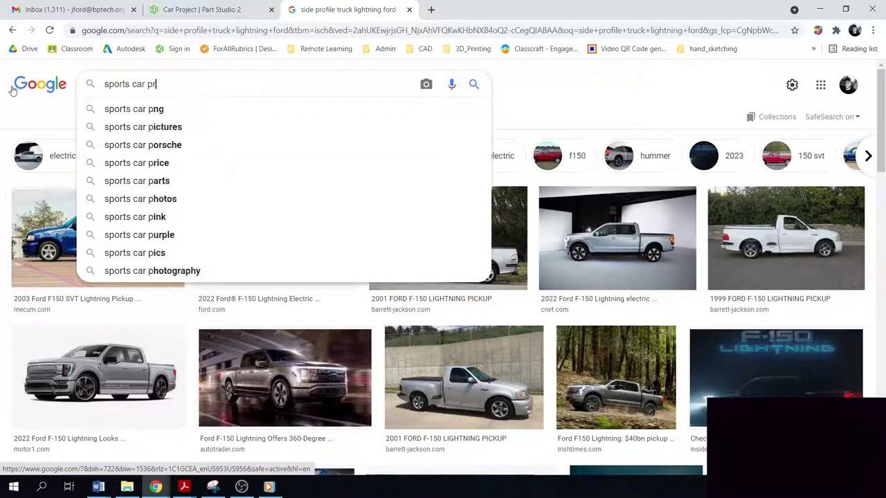
key("BackSpace")
type("side view")
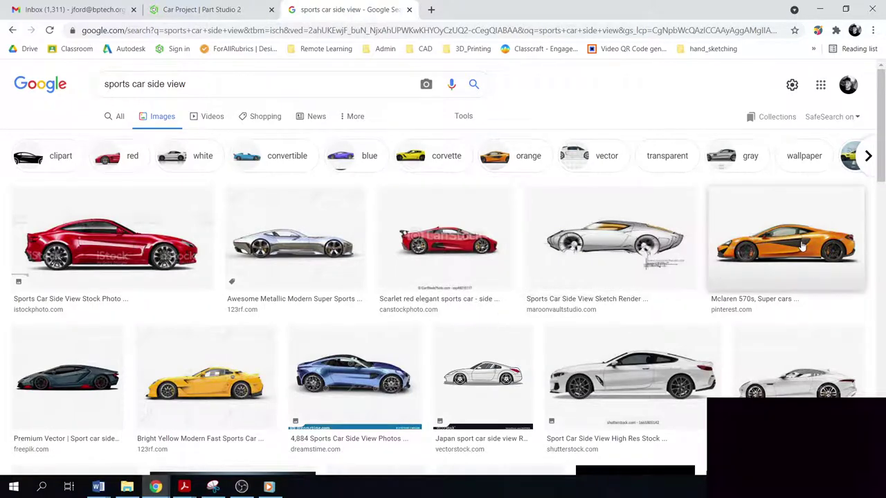
scroll(360, 284, "down", 1)
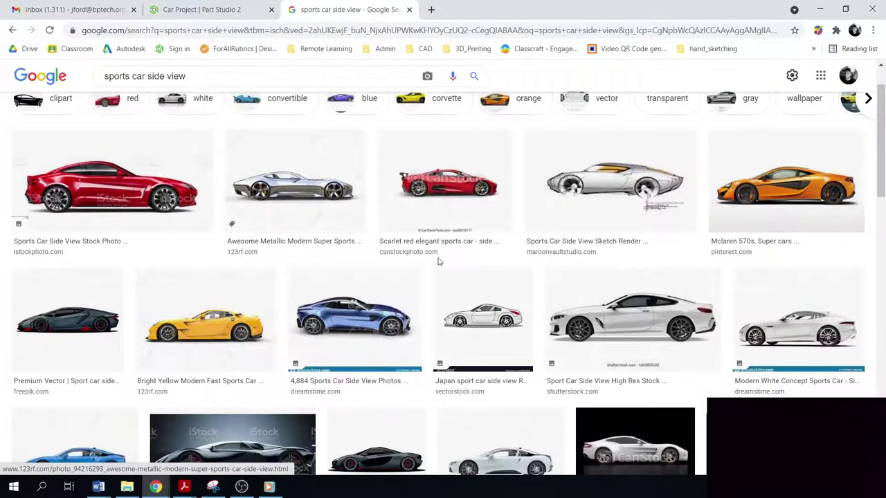
scroll(489, 257, "down", 2)
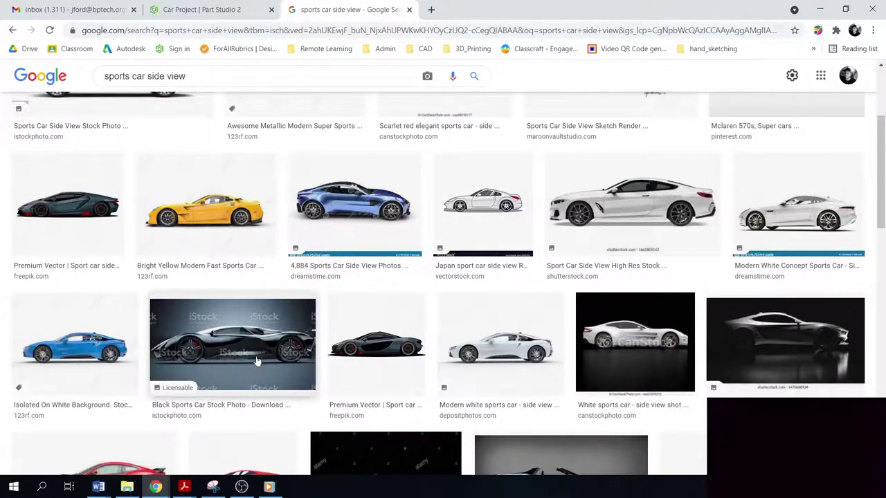
scroll(235, 346, "up", 3)
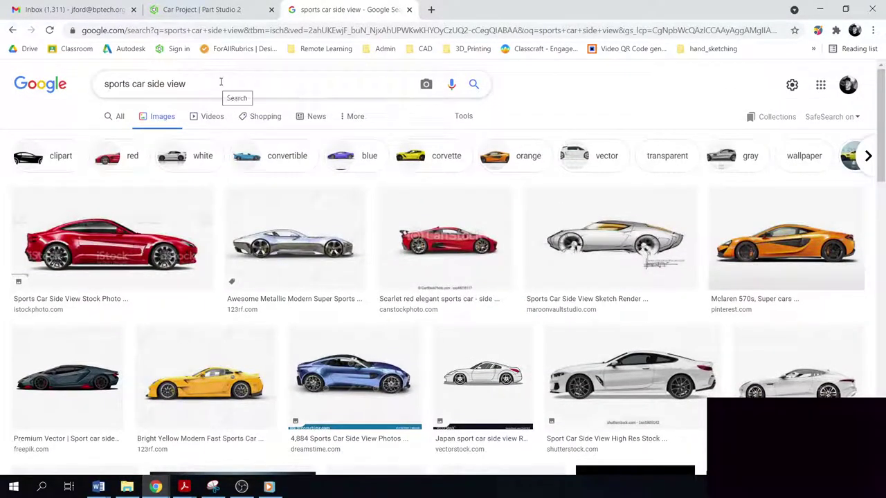
left_click_drag(224, 85, 249, 81)
triple_click(249, 82)
left_click(245, 83)
scroll(451, 308, "down", 5)
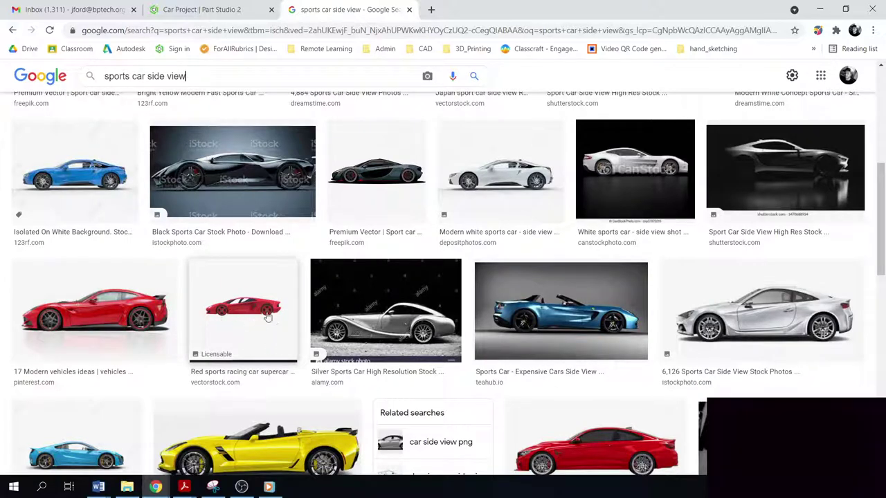
Step: Return to Onshape and extrude the car profile 2 in deep in the opposite direction, across the base plate, adding it to Part 1
left_click(191, 7)
scroll(530, 329, "up", 3)
scroll(501, 330, "down", 3)
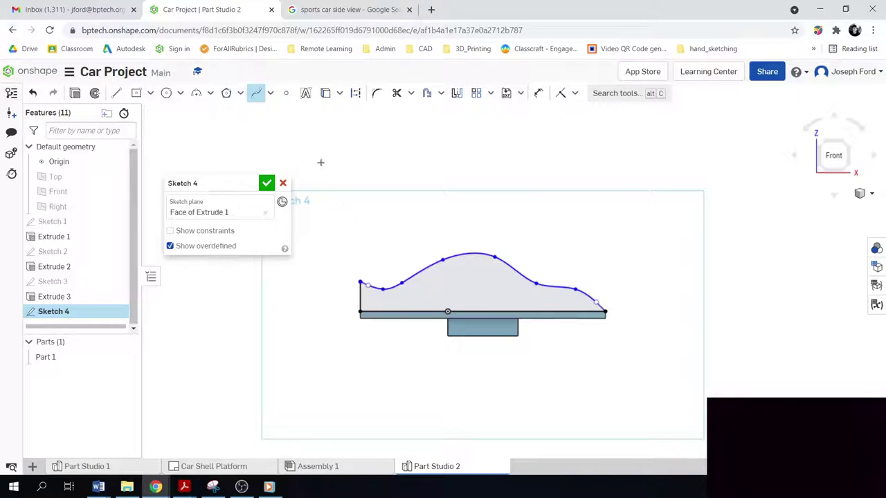
left_click(76, 93)
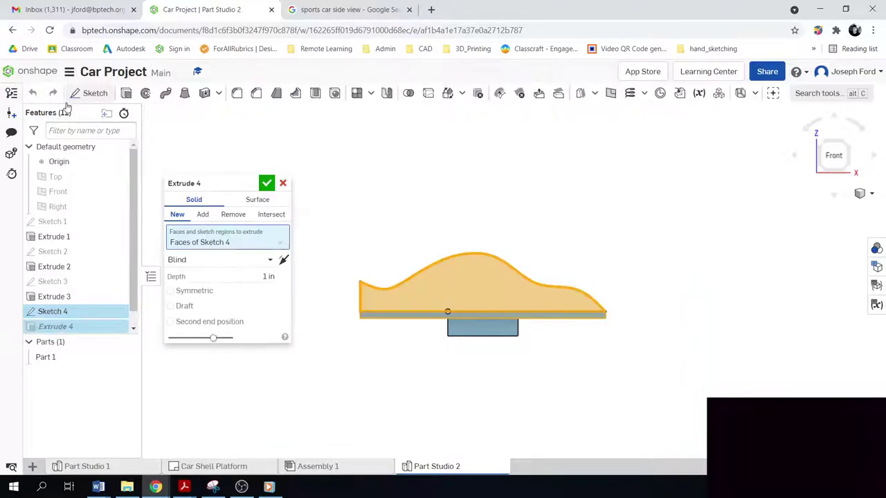
right_click_drag(652, 375, 602, 384)
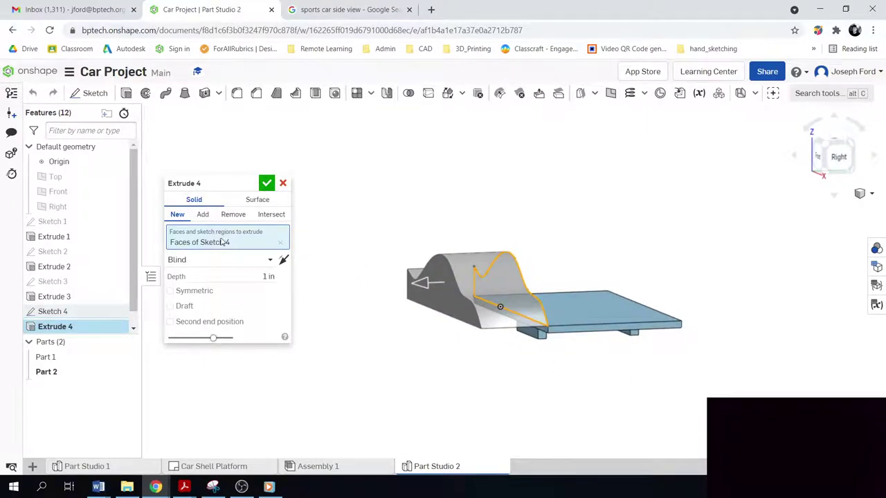
left_click(283, 260)
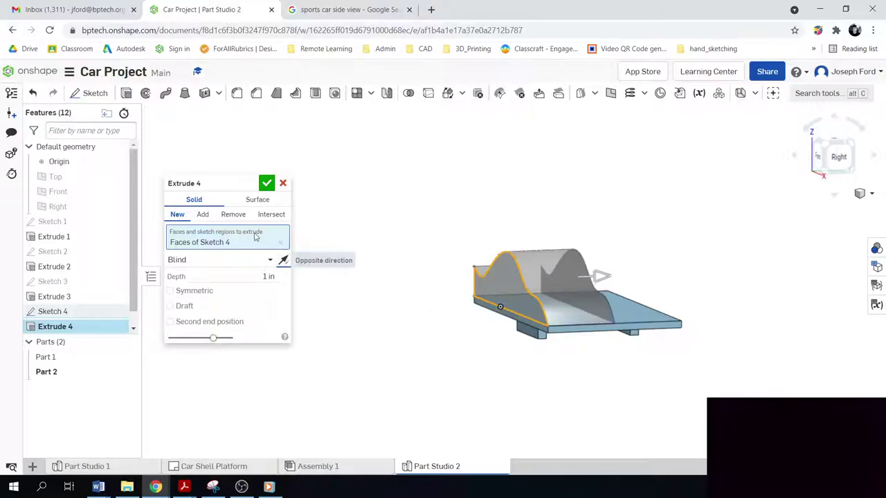
left_click(258, 276)
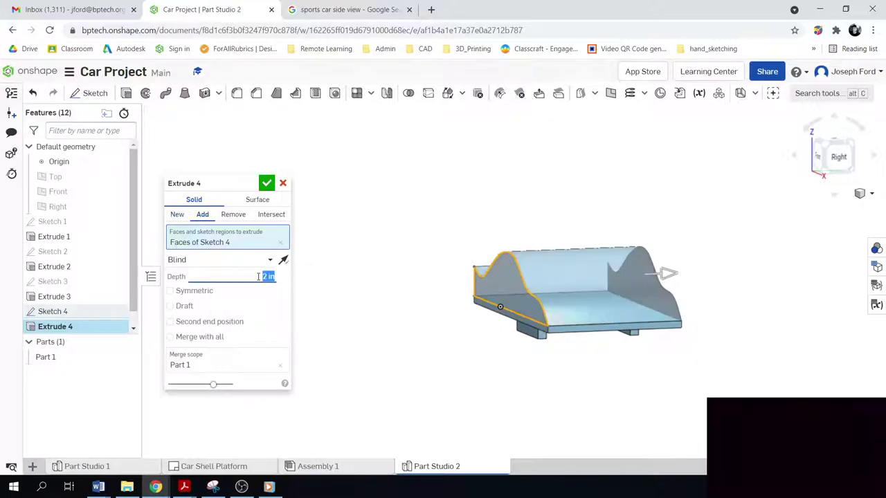
left_click(267, 184)
right_click_drag(480, 380, 492, 350)
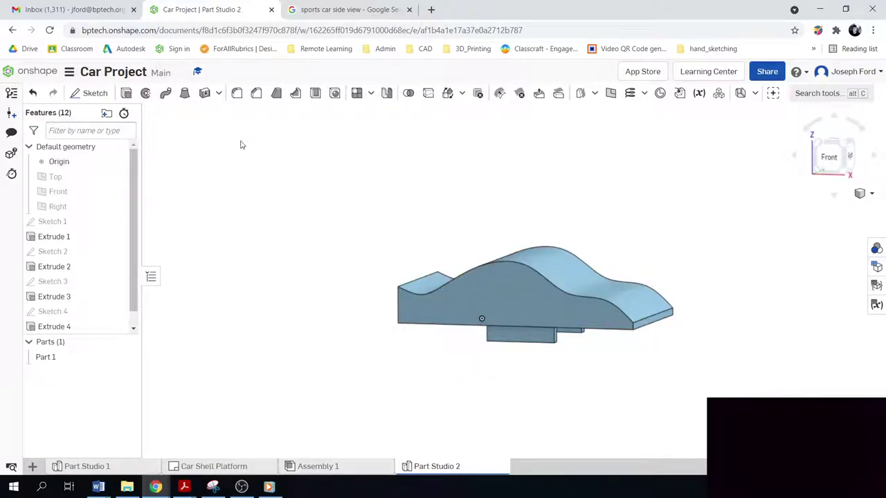
right_click_drag(380, 381, 395, 375)
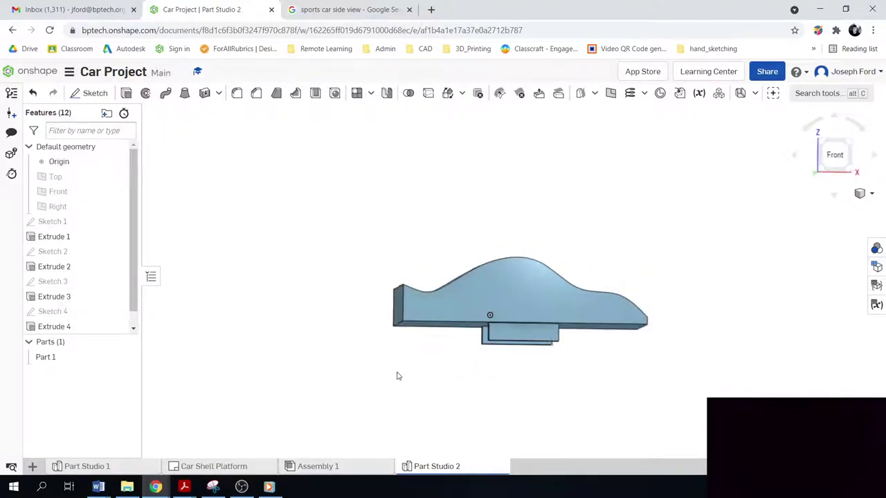
left_click(825, 164)
scroll(557, 324, "down", 5)
scroll(549, 367, "up", 3)
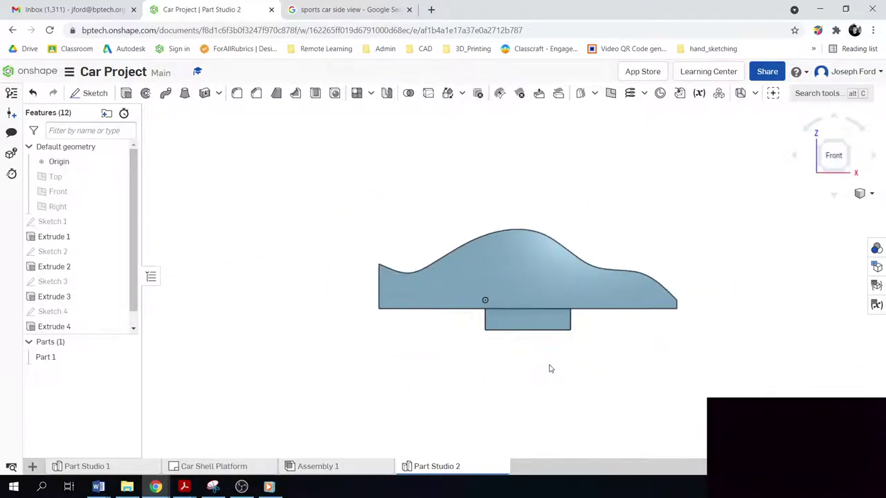
scroll(575, 263, "up", 2)
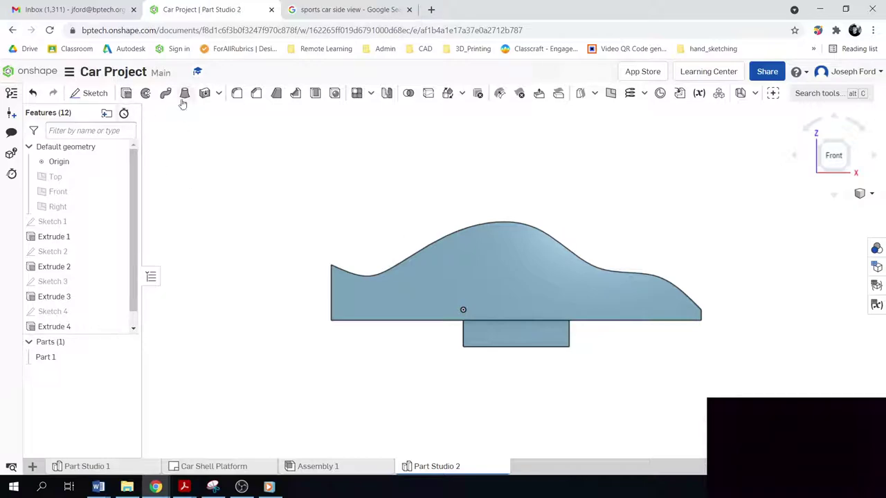
left_click(95, 93)
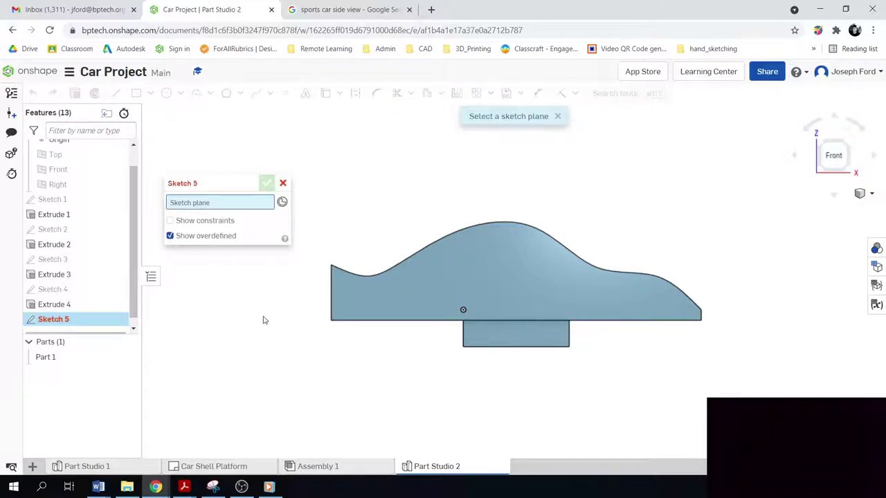
left_click(282, 183)
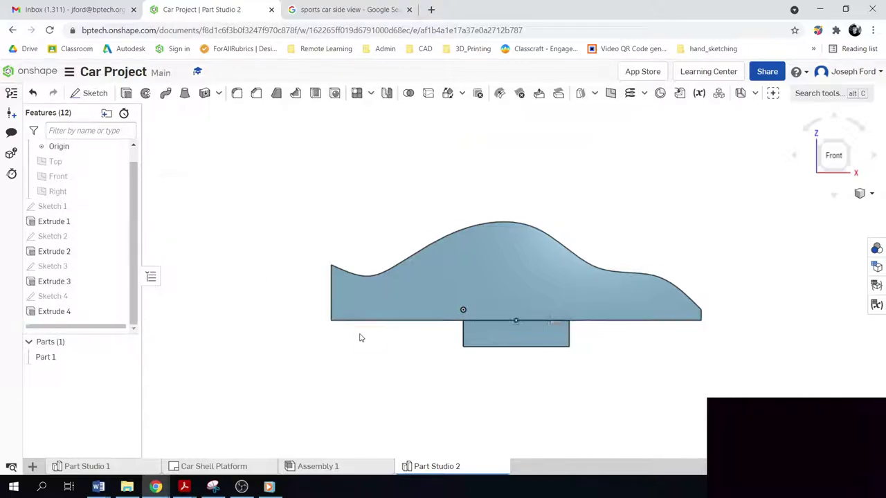
Step: Fillet the two long curved edges along both sides of the car's roof with a circular cross section and 0.1 in radius
key("shift+7")
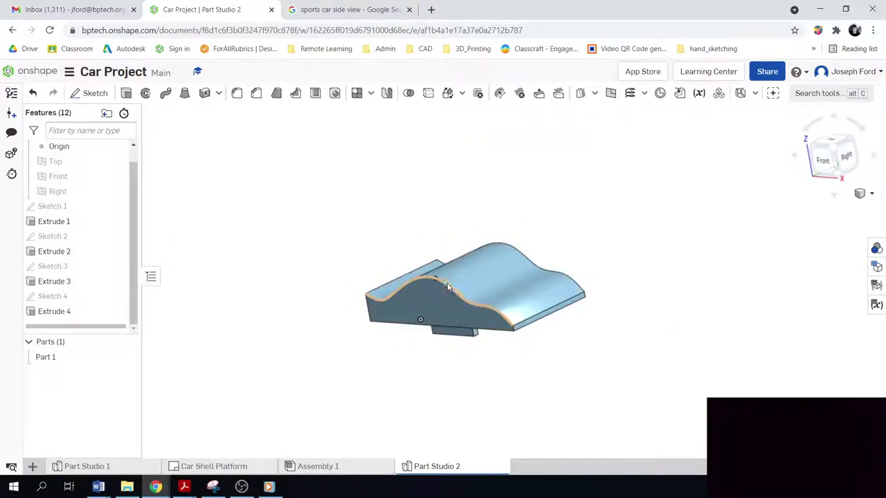
left_click(238, 95)
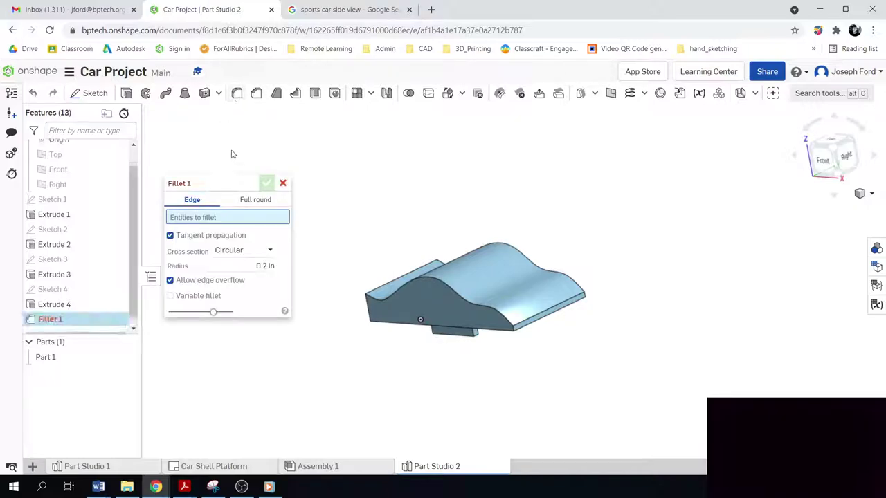
left_click(443, 289)
right_click_drag(371, 416, 314, 362)
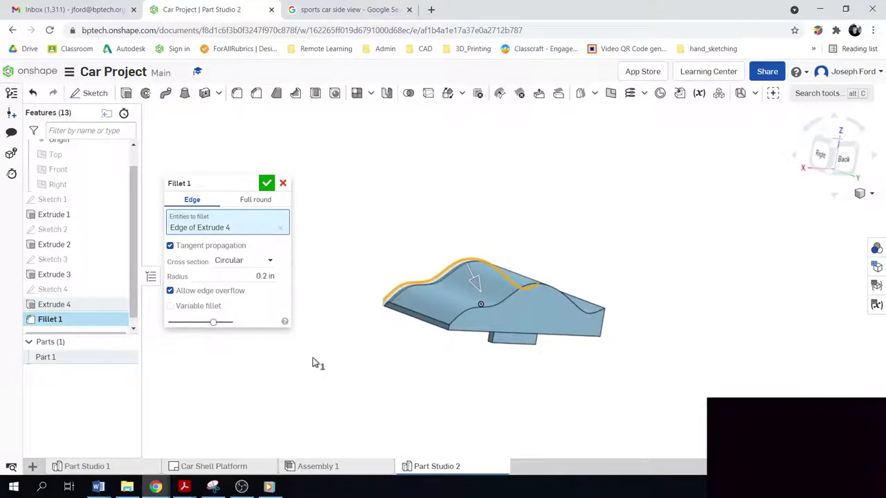
left_click(524, 292)
right_click_drag(360, 403, 449, 414)
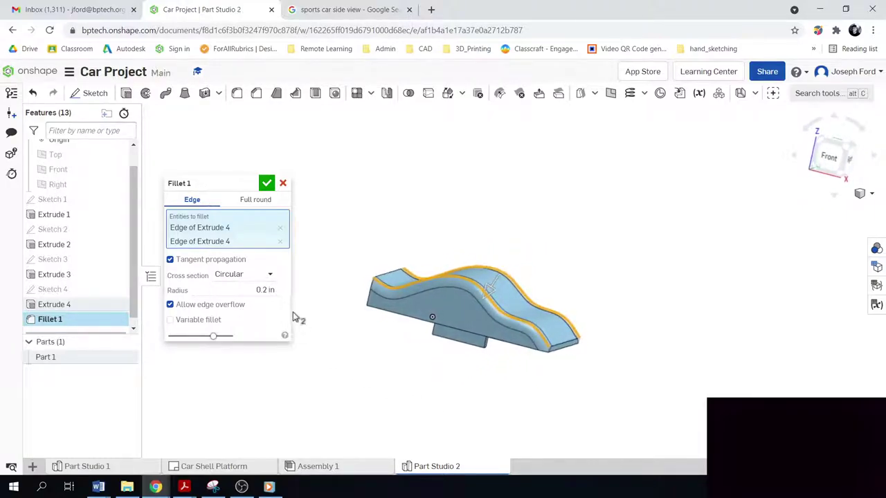
left_click(271, 276)
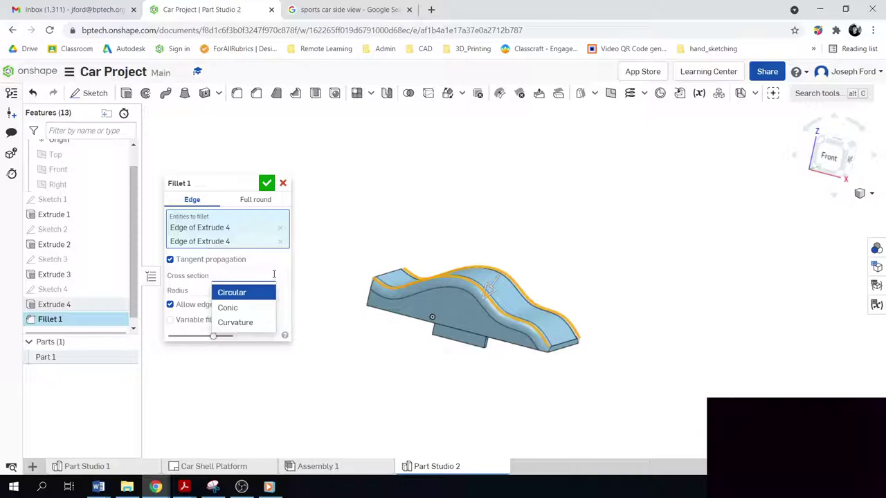
left_click(231, 292)
left_click(259, 289)
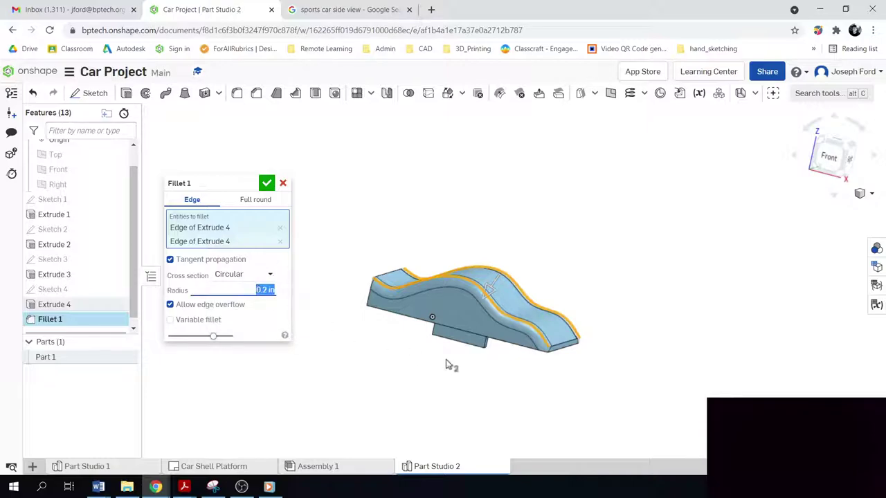
type("1")
left_click(267, 183)
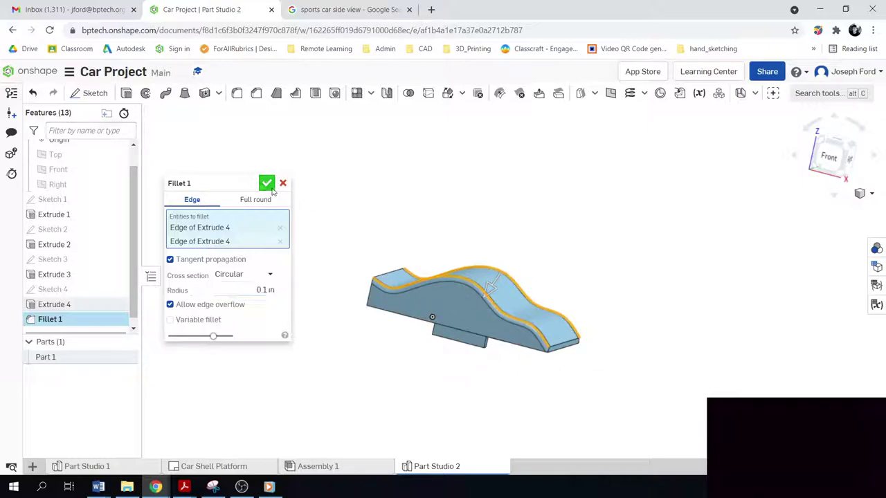
Step: Start a new sketch on the car body's flat side face, seen from the front view
right_click_drag(510, 381, 637, 420)
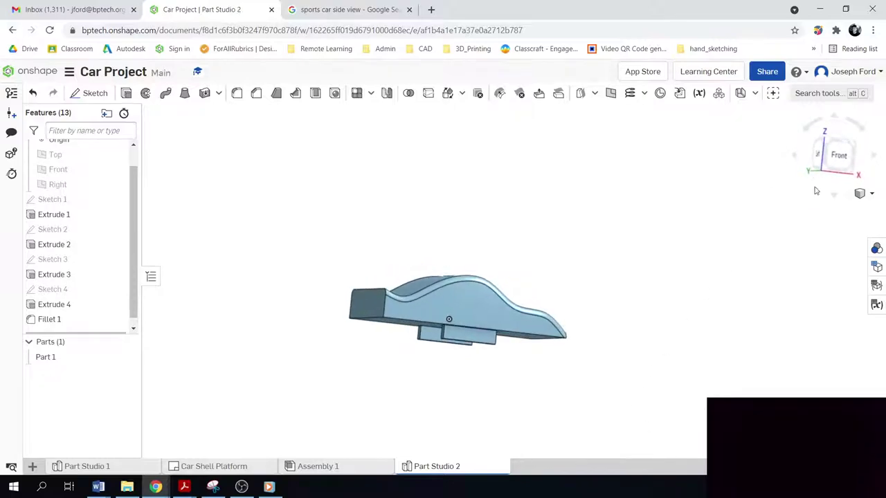
left_click(834, 155)
scroll(455, 400, "up", 4)
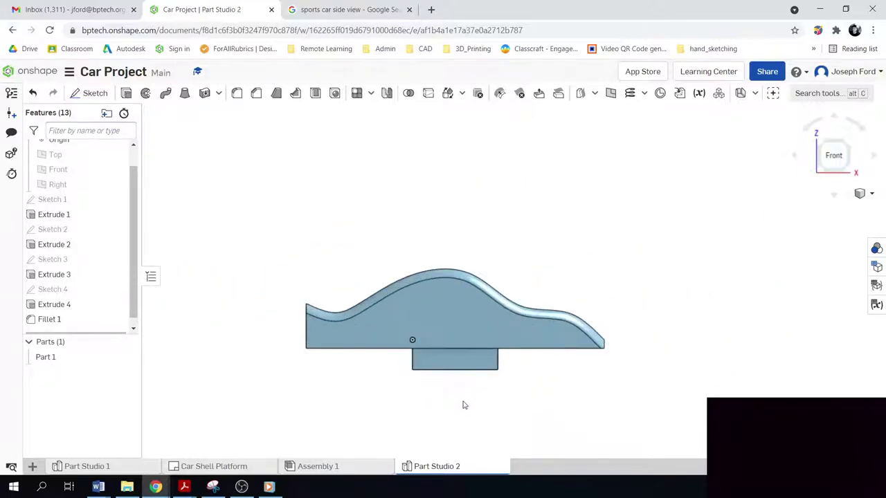
left_click(95, 92)
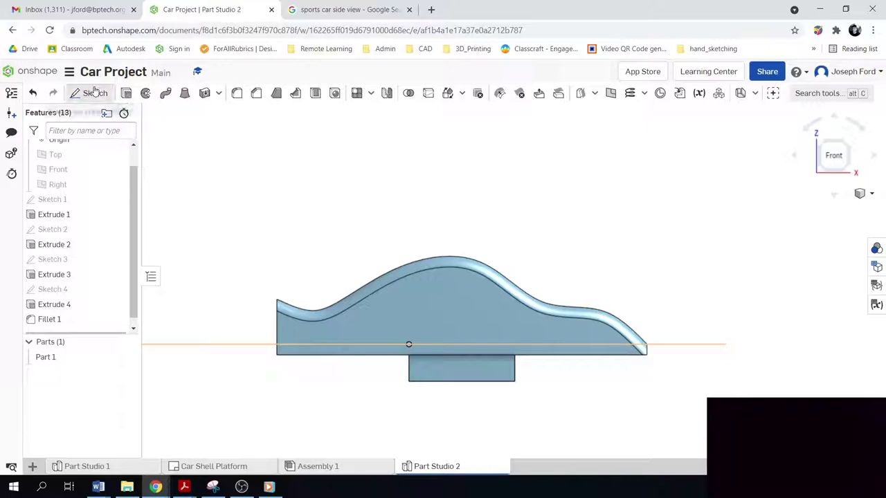
left_click(451, 316)
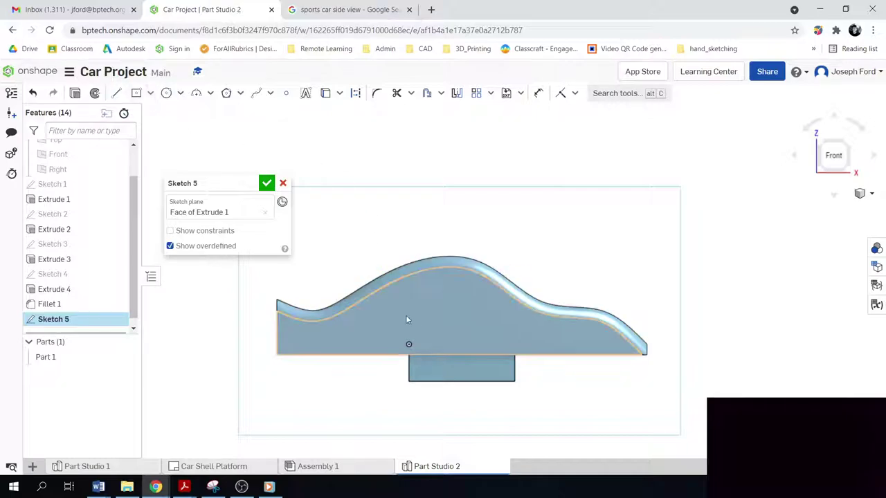
left_click(118, 95)
scroll(420, 307, "up", 3)
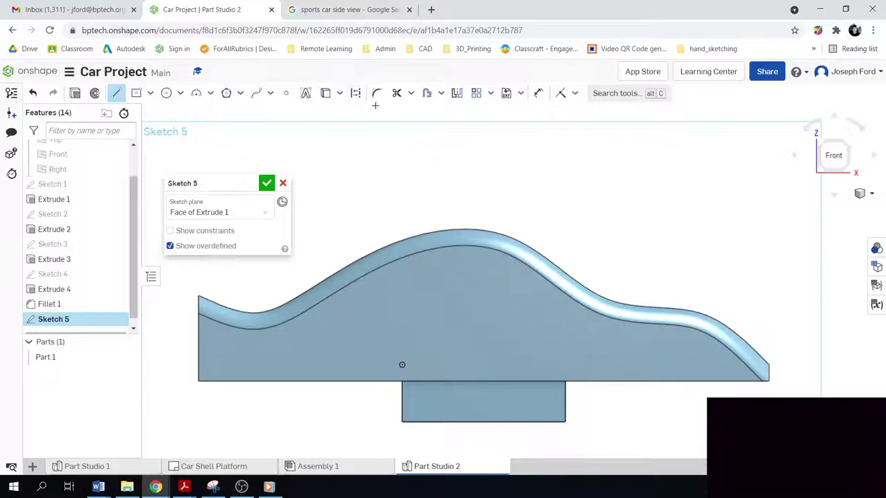
Step: Offset the upper curved edge of the side face 0.05 in inward and close the sketch
left_click(427, 96)
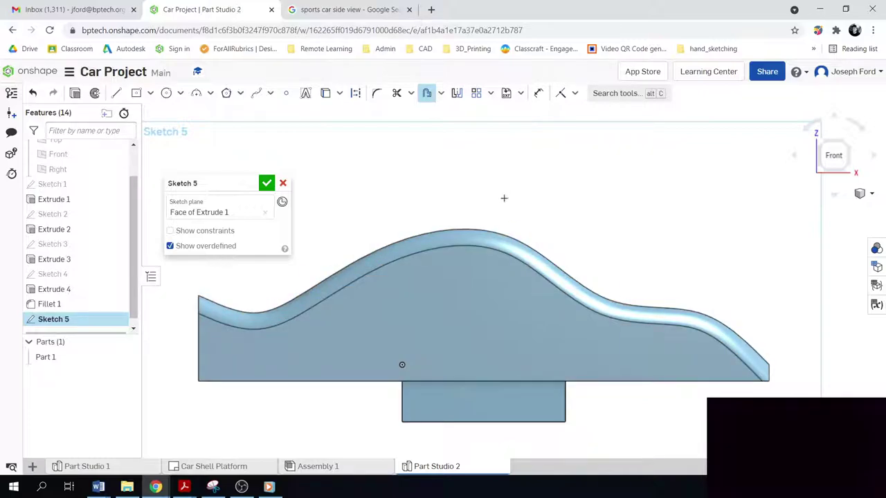
left_click(486, 247)
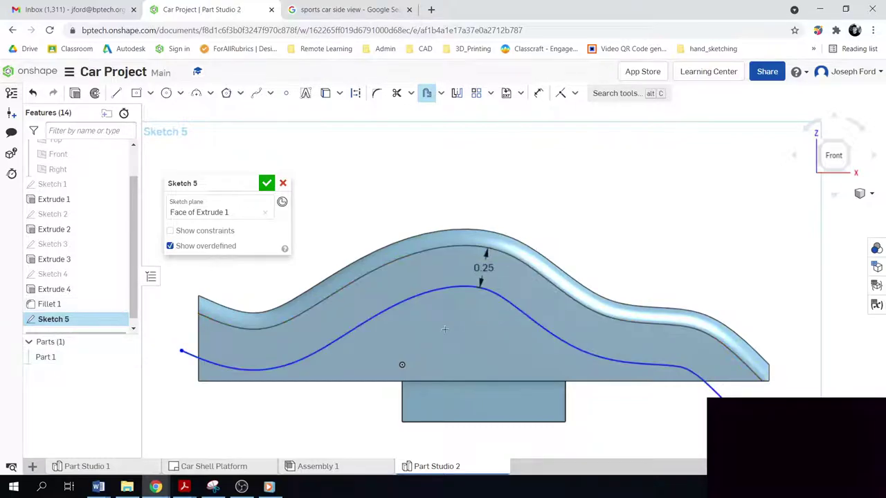
left_click(482, 263)
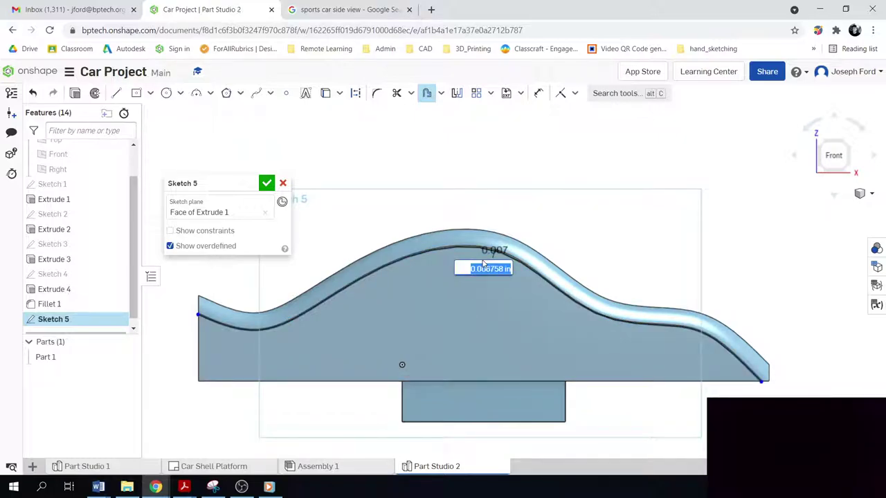
key("BackSpace")
key("Return")
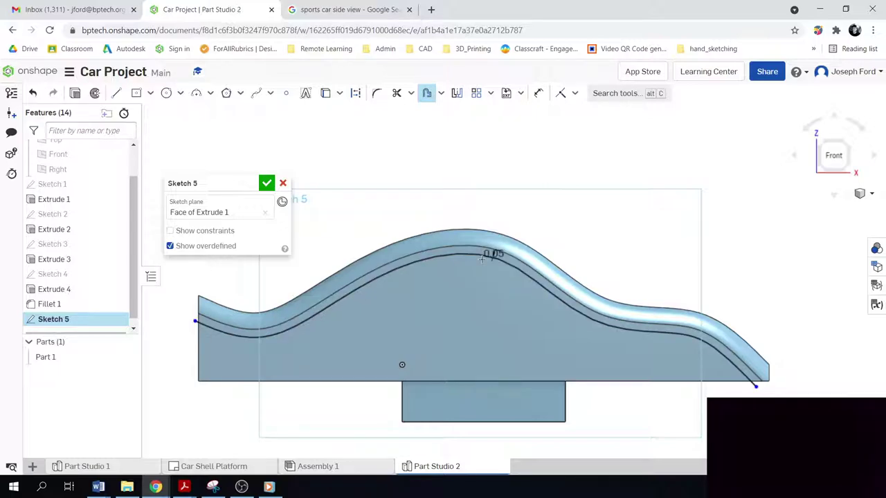
key("Return")
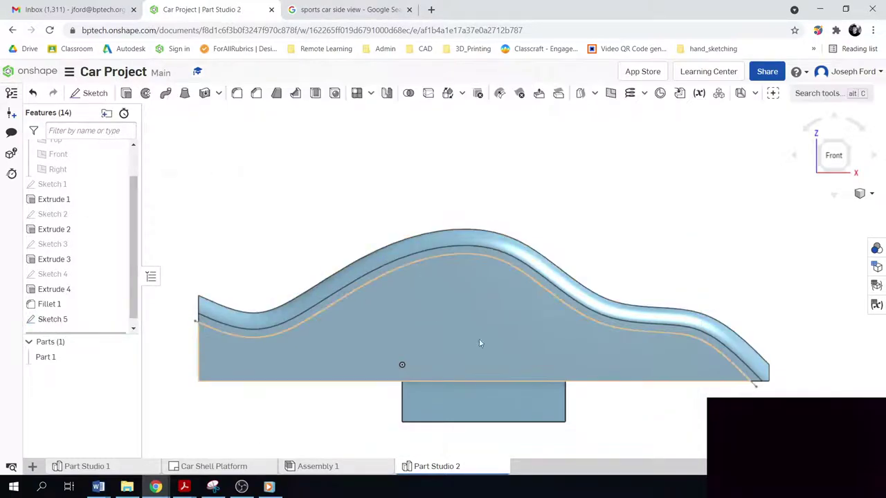
Step: Reopen Sketch 5 and outline the front window with a vertical line about 0.269 in down from the offset curve and a horizontal line about 0.907 in forward
scroll(83, 315, "down", 1)
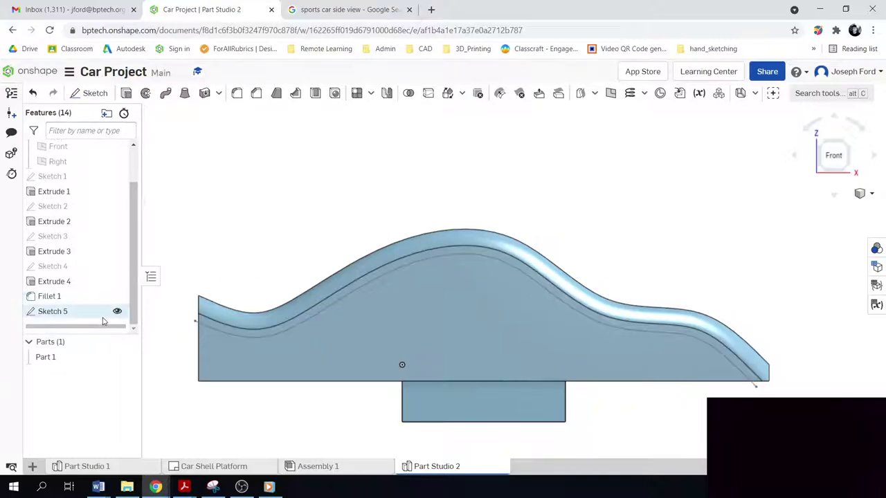
double_click(52, 311)
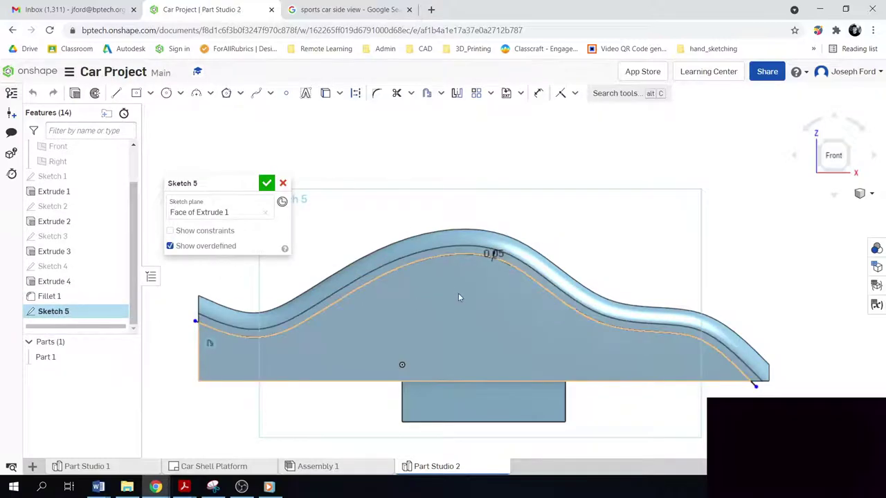
scroll(458, 293, "up", 2)
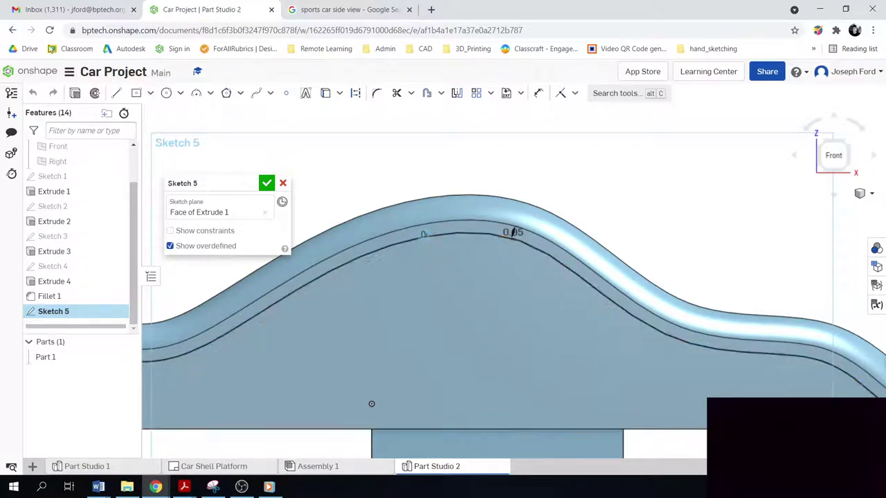
left_click(118, 94)
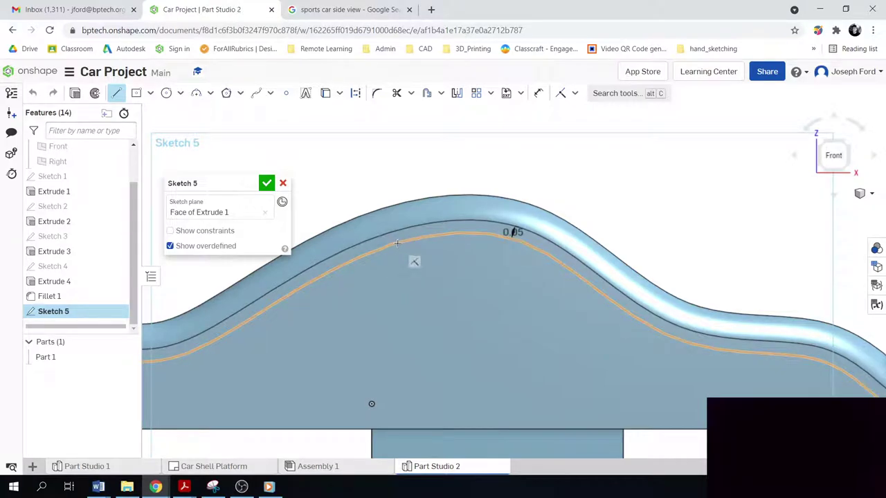
left_click(398, 310)
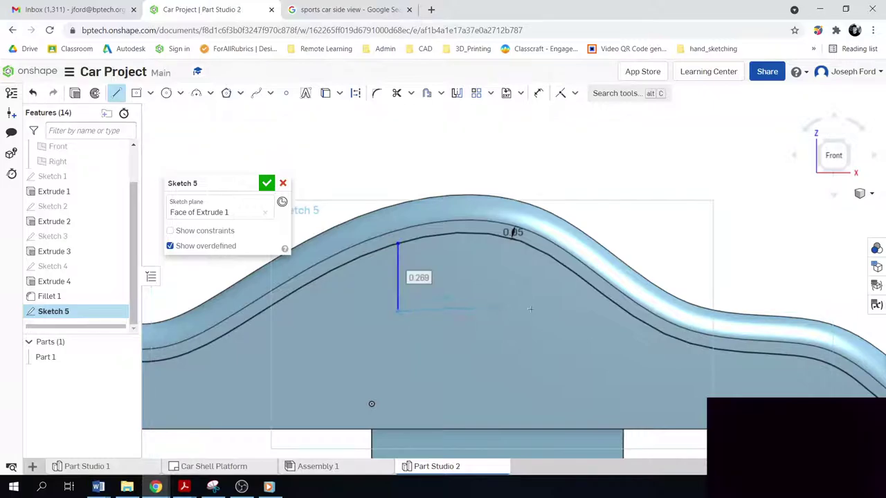
left_click(623, 311)
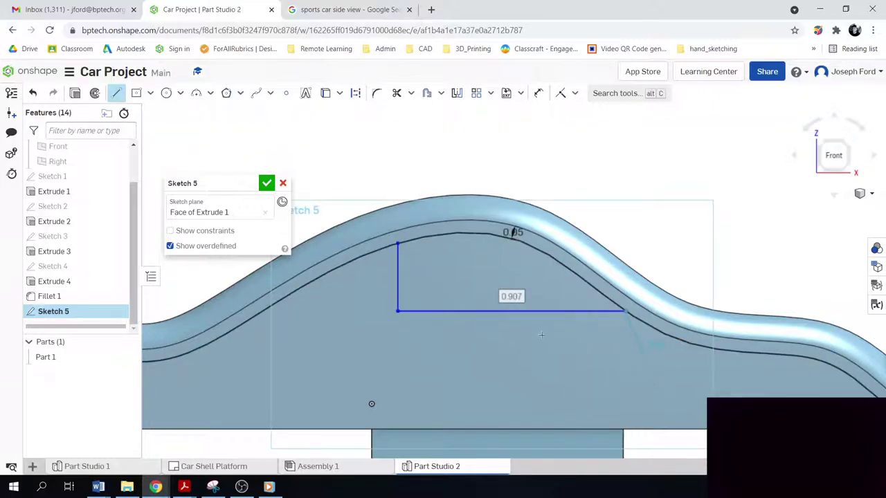
key("Escape")
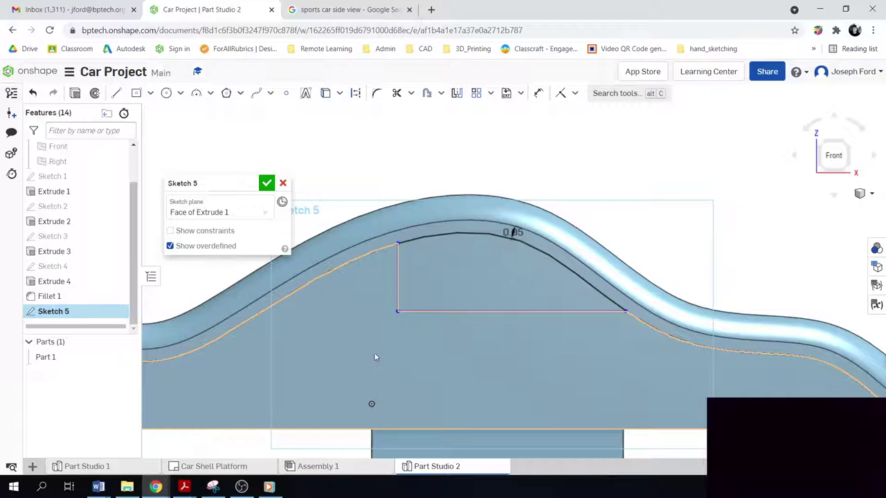
Step: Outline the rear window with a vertical line about 0.258 in long just behind the first one and a horizontal line back to the offset curve
key("l")
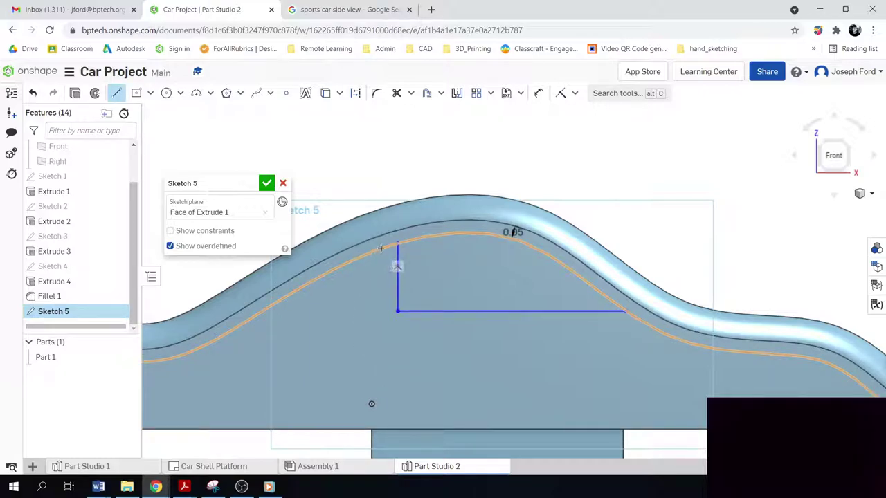
left_click(387, 244)
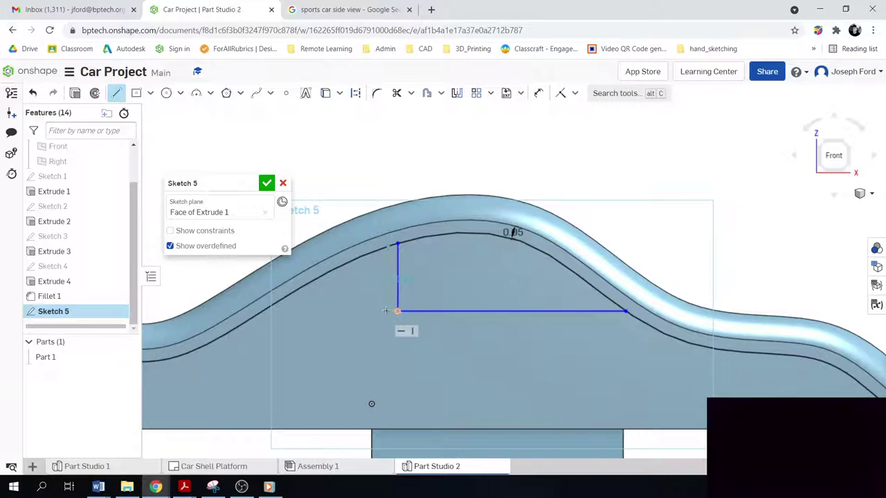
left_click(386, 310)
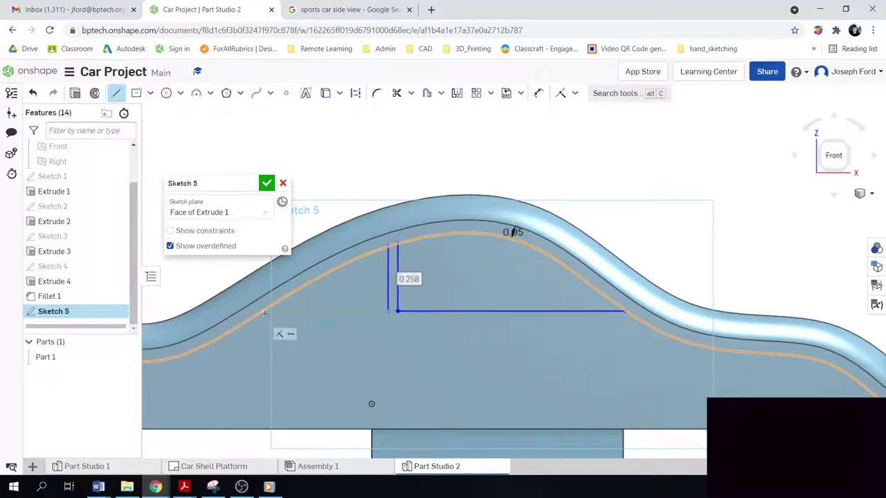
left_click(263, 312)
key("Escape")
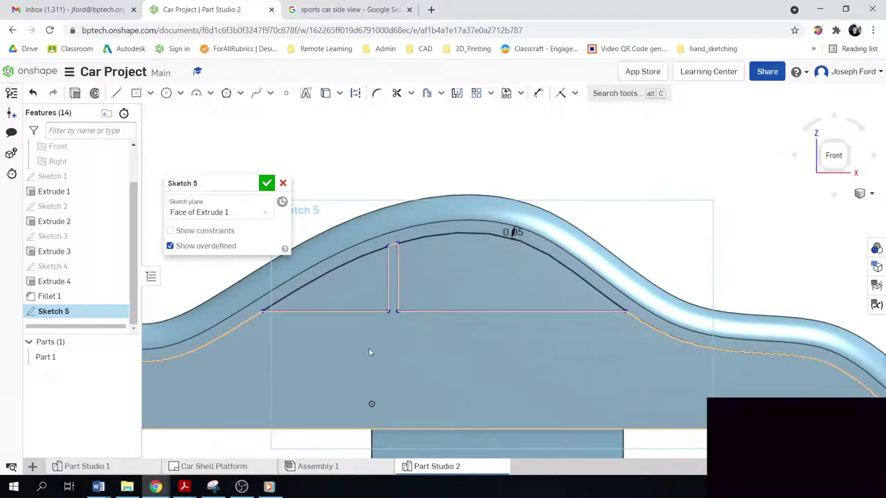
Step: Trim the offset curve beyond both window outlines and the short piece between the two vertical lines
key("m")
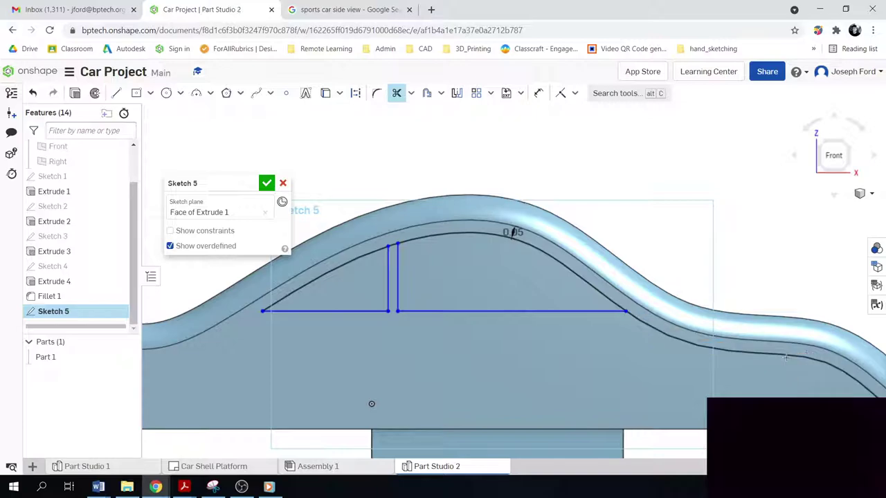
scroll(382, 253, "up", 3)
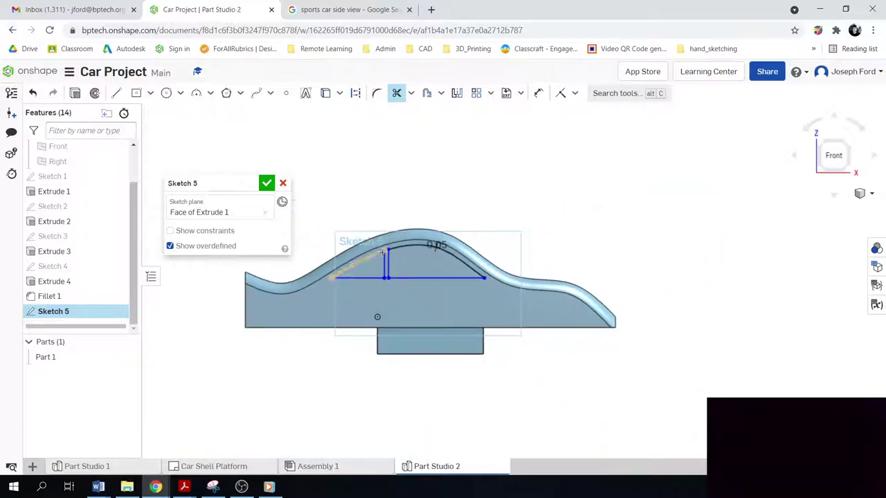
scroll(382, 254, "down", 5)
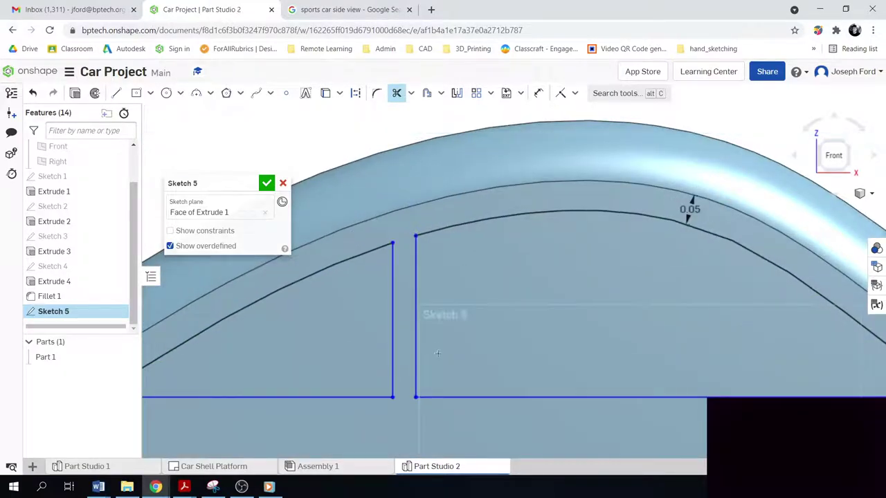
Step: Draw a small door-handle rectangle about 0.125 in by 0.017 in just below the front window, near its rear lower corner
scroll(436, 348, "up", 5)
scroll(470, 450, "down", 2)
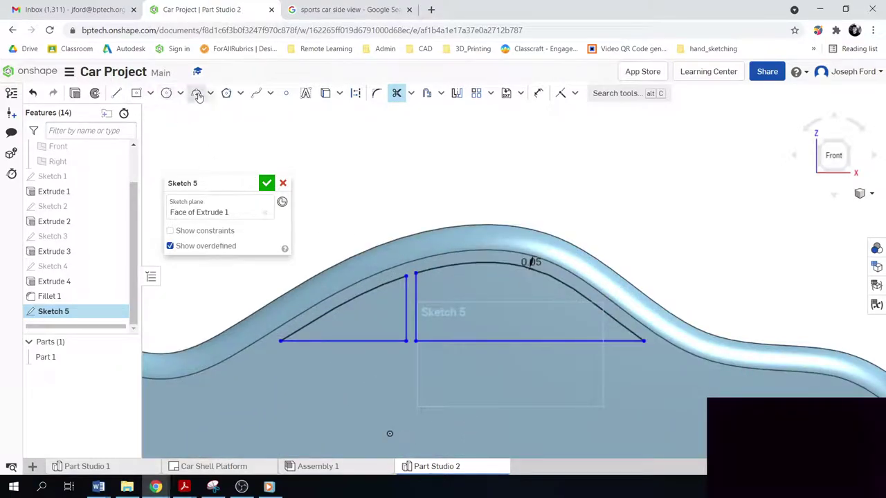
left_click(136, 93)
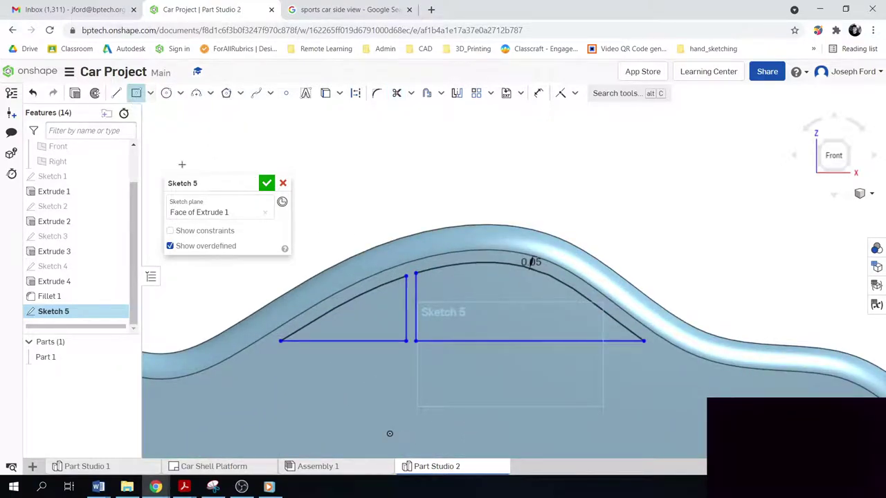
scroll(459, 402, "down", 3)
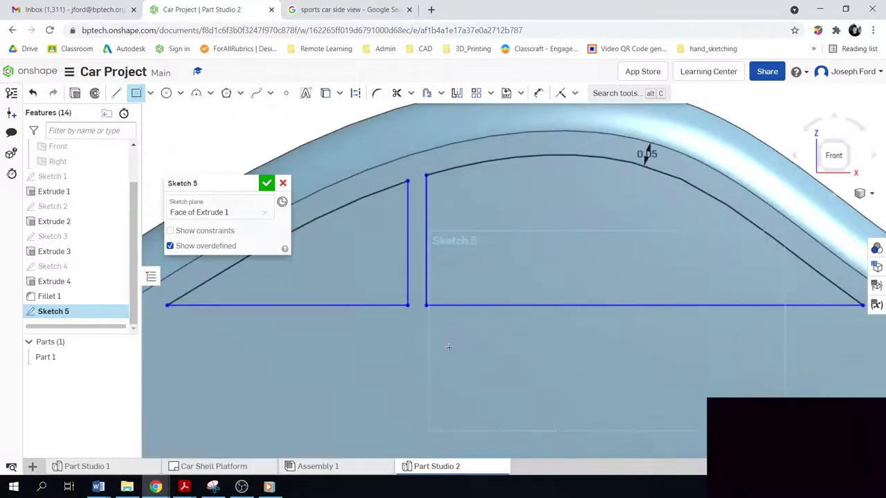
left_click(497, 335)
scroll(536, 410, "up", 5)
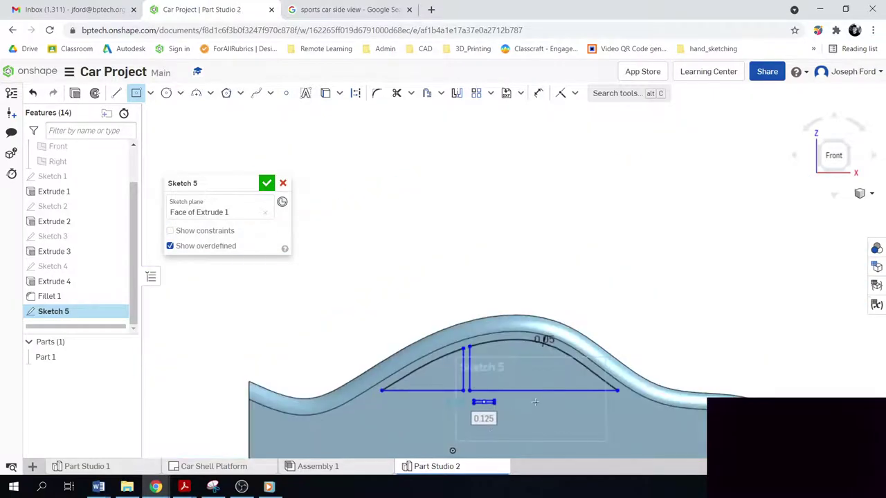
scroll(585, 447, "down", 5)
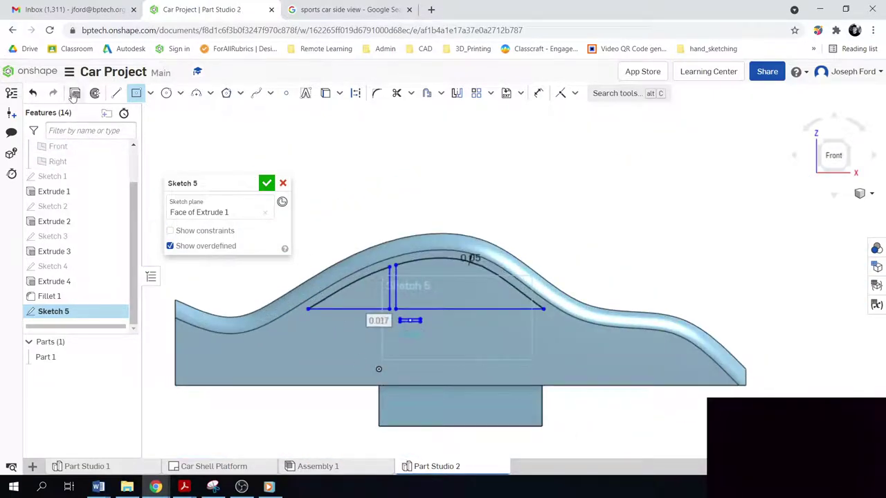
Step: Extrude both window outlines and the door-handle rectangle as a Remove cut, Blind, 0.05 in deep into the side
left_click(75, 93)
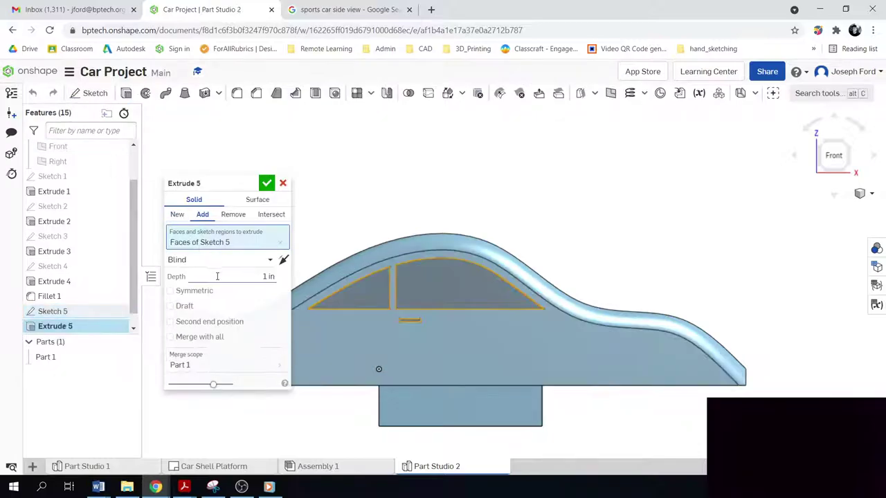
left_click(232, 215)
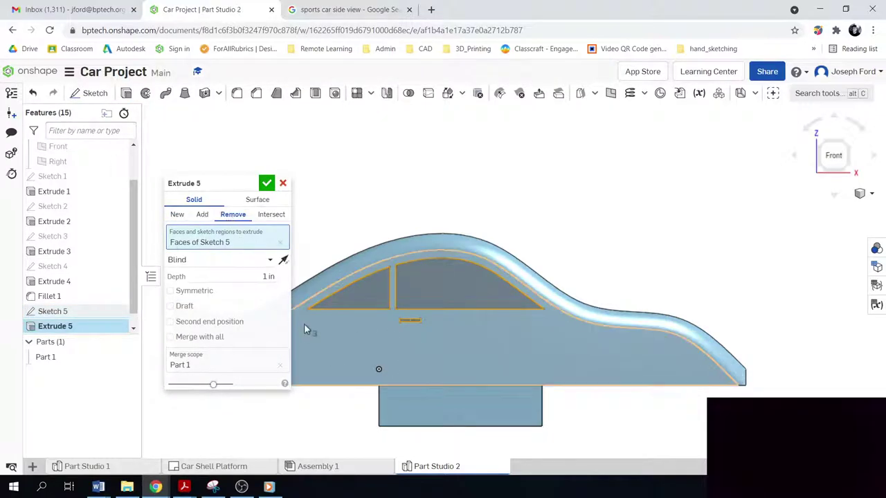
type(".05")
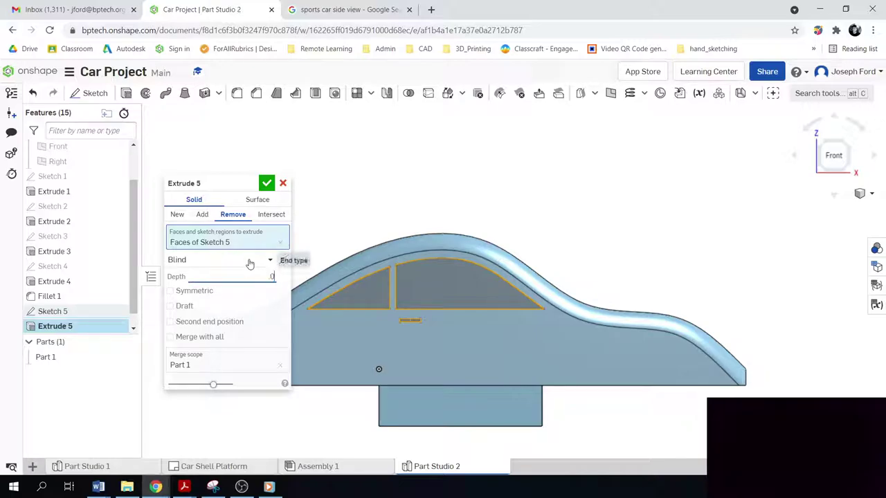
left_click(267, 183)
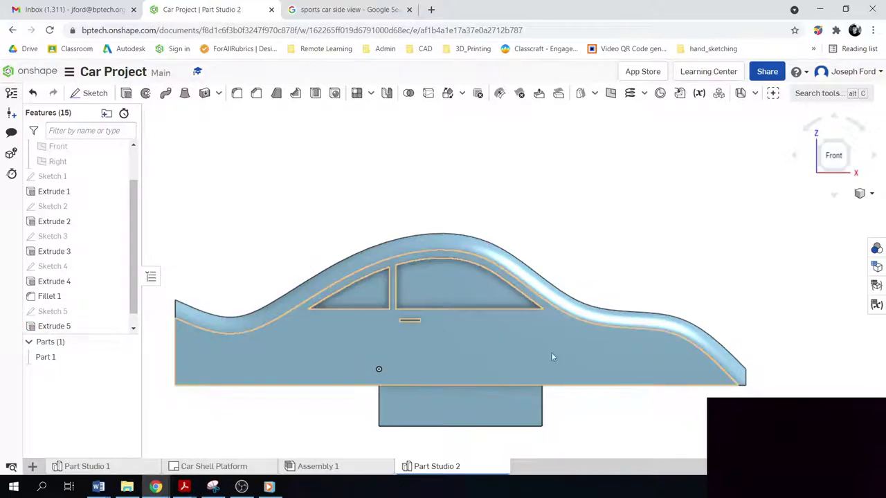
mouse_move(708, 265)
right_mouse_down()
mouse_move(687, 271)
mouse_move(747, 287)
mouse_move(692, 270)
mouse_move(716, 275)
mouse_move(710, 259)
mouse_move(727, 283)
mouse_move(358, 253)
mouse_move(215, 403)
mouse_move(265, 389)
mouse_move(272, 378)
mouse_move(308, 398)
mouse_move(198, 390)
mouse_move(318, 401)
mouse_move(210, 402)
mouse_move(192, 419)
mouse_move(196, 385)
right_mouse_up()
scroll(215, 403, "down", 3)
scroll(221, 401, "up", 1)
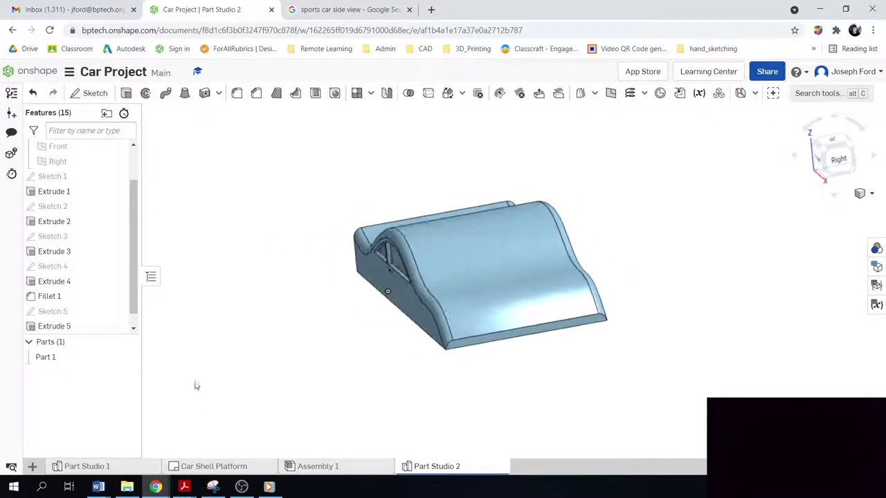
left_click(90, 93)
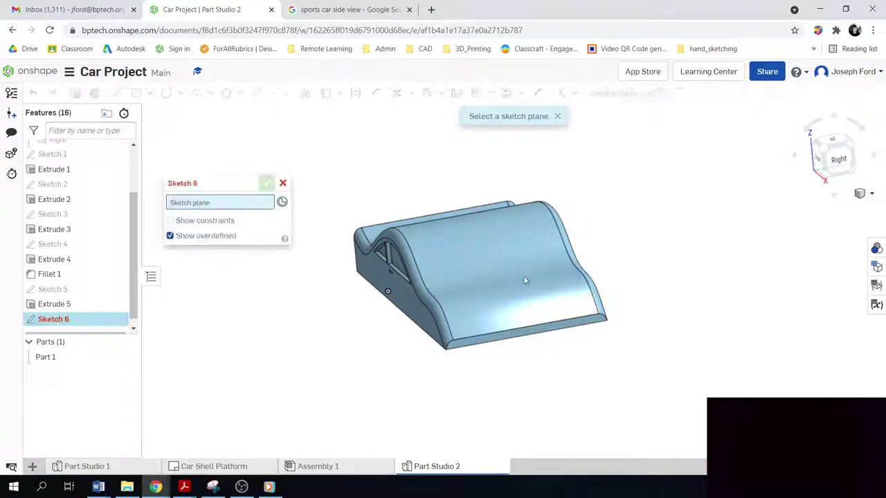
left_click(284, 184)
Step: Start a sketch on the flat rear face and draw a vertical construction line about 0.525 in long between its bottom and top edge midpoints
mouse_move(298, 340)
right_mouse_down()
mouse_move(251, 348)
mouse_move(321, 341)
right_mouse_up()
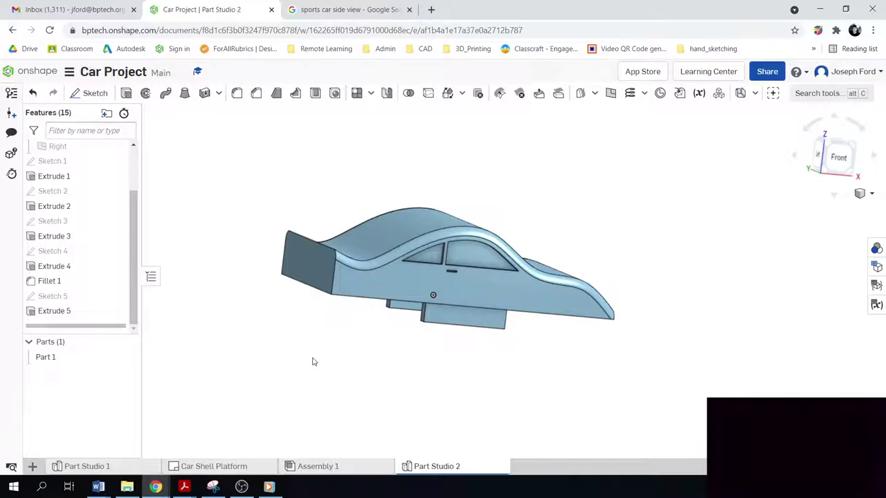
right_click_drag(291, 369, 336, 375)
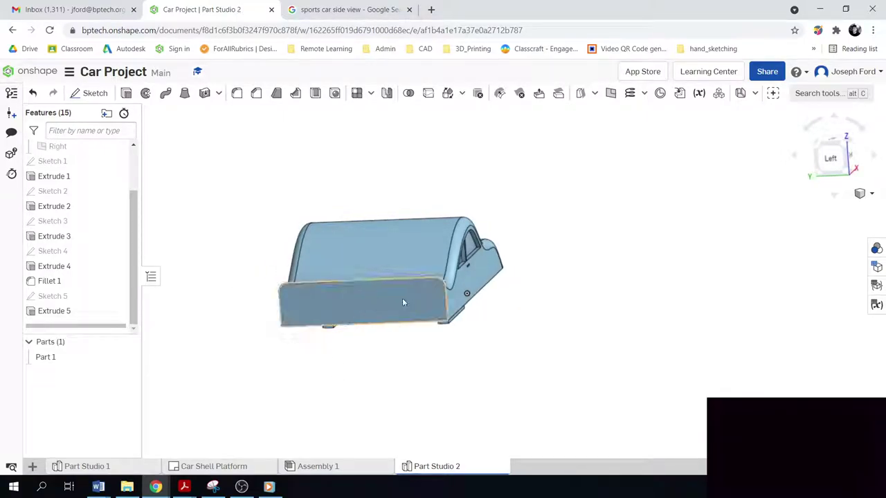
scroll(336, 320, "up", 3)
scroll(339, 390, "down", 4)
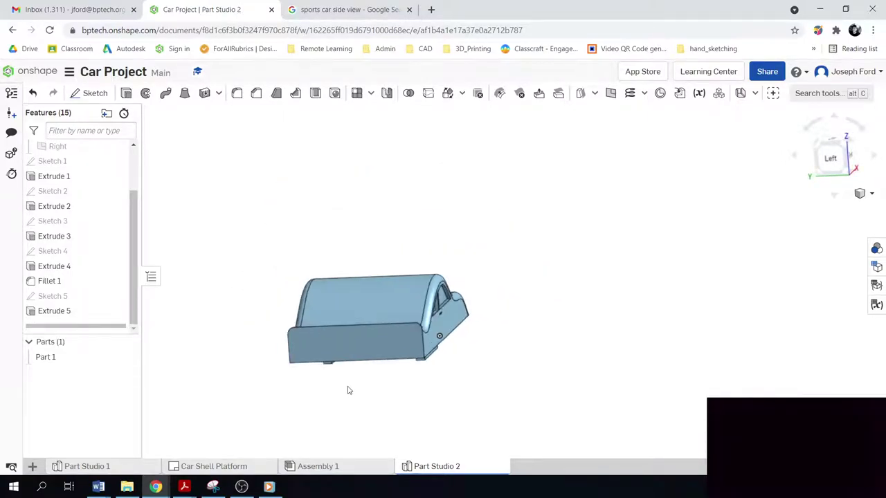
left_click(92, 93)
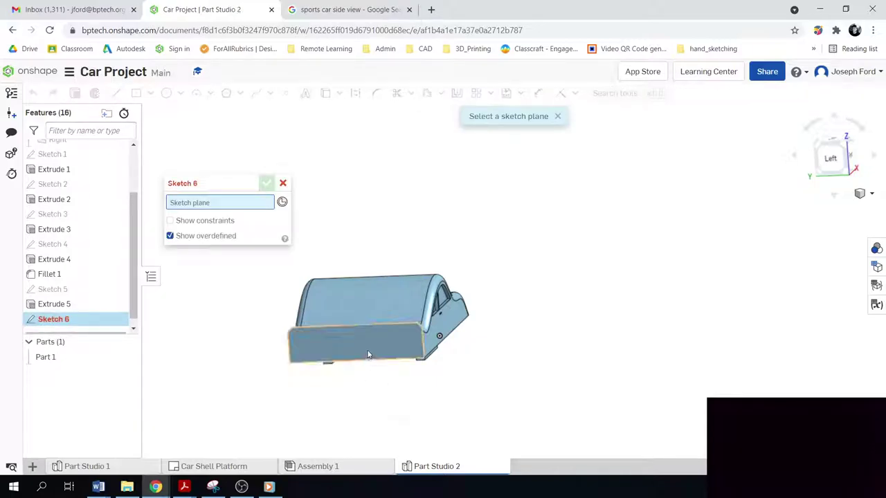
left_click(370, 354)
key("n")
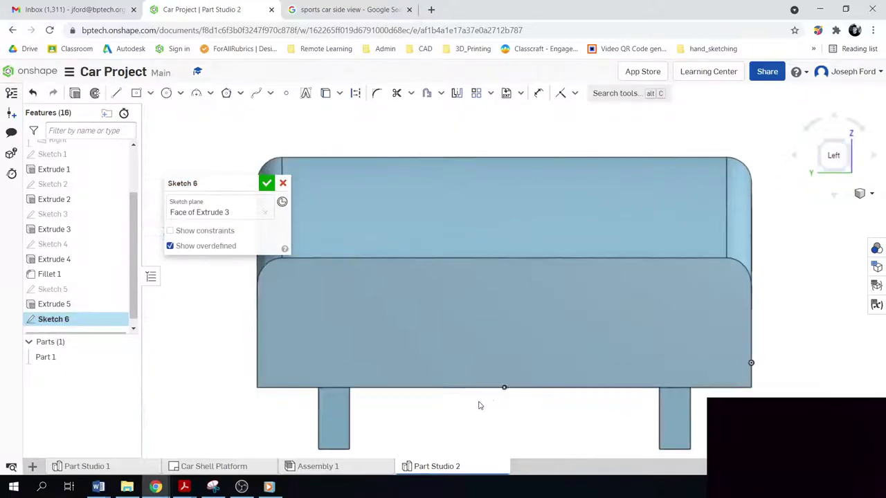
scroll(510, 419, "up", 2)
key("l")
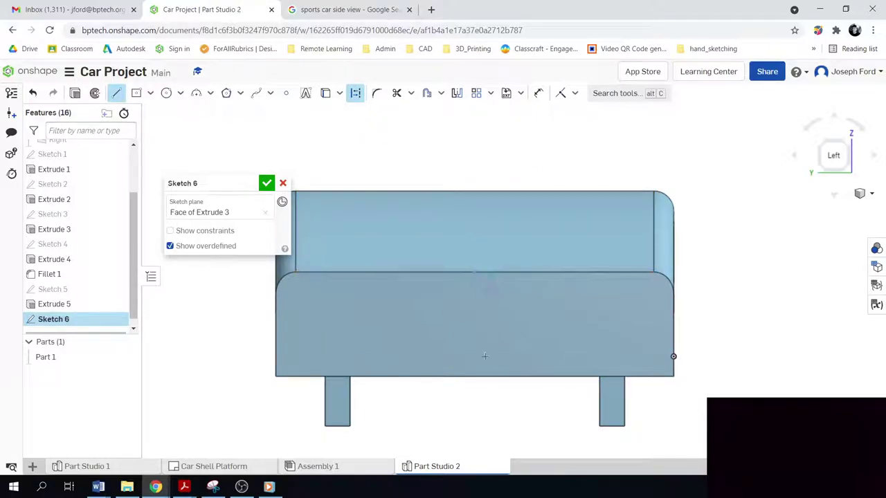
left_click_drag(473, 377, 475, 271)
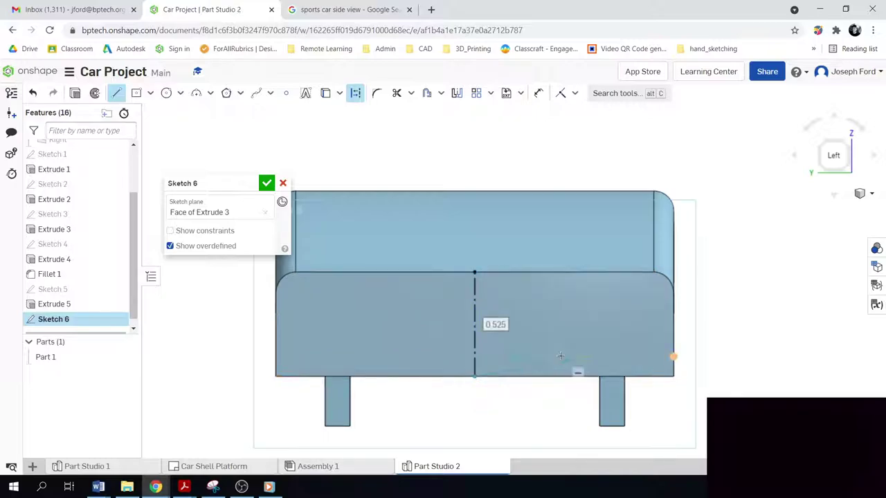
key("Escape")
Step: Draw two side-by-side tail-light circles about 0.152 in in diameter near one upper corner of the rear face
left_click(166, 93)
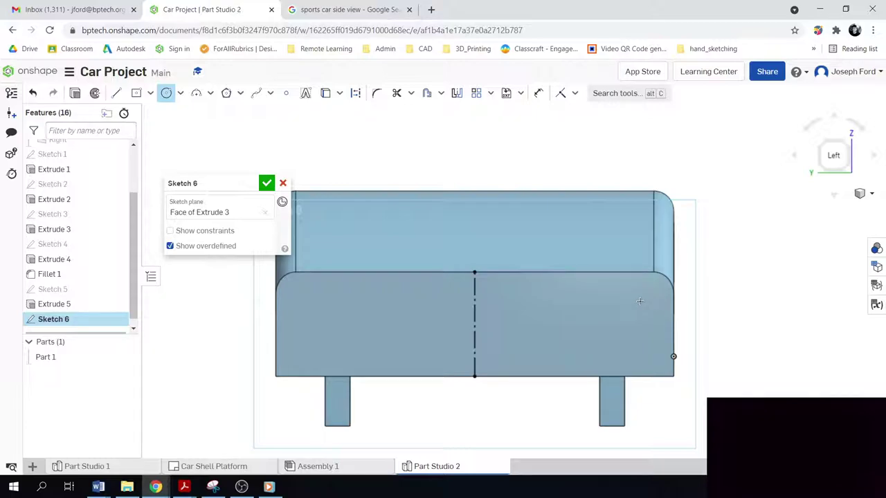
left_click(627, 306)
left_click(587, 312)
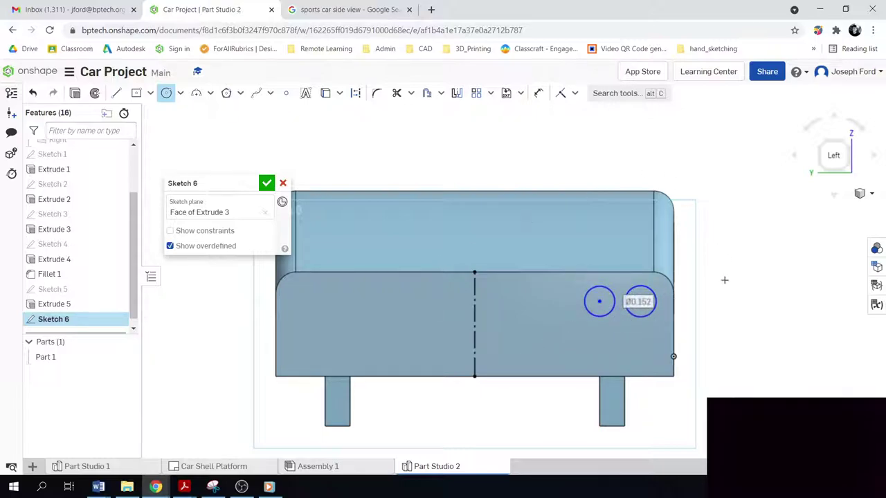
key("Escape")
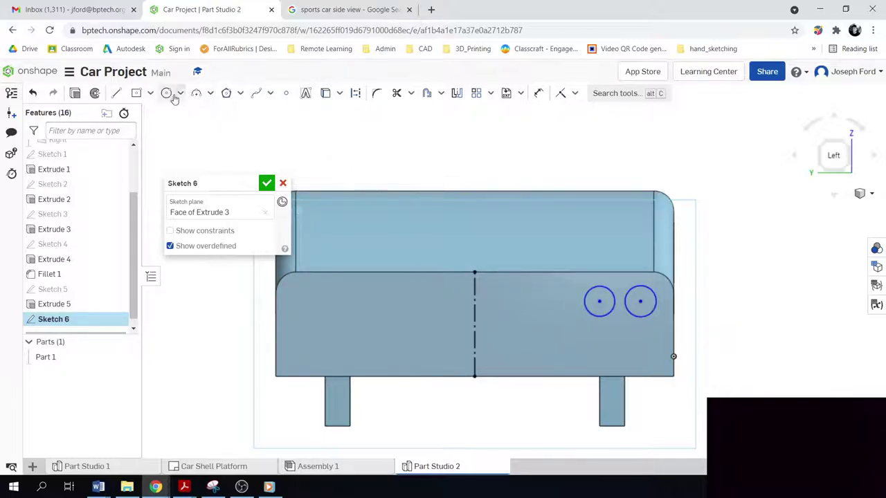
Step: Mirror both tail-light circles across the vertical construction line
left_click(457, 93)
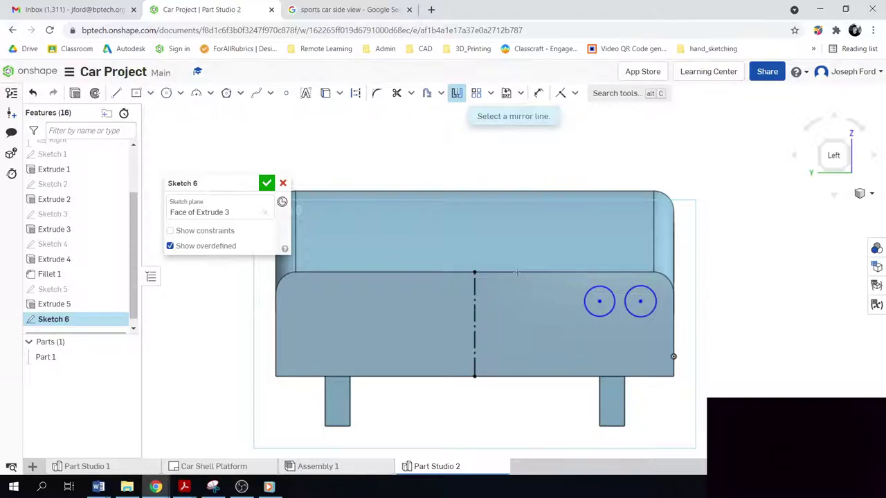
left_click(474, 320)
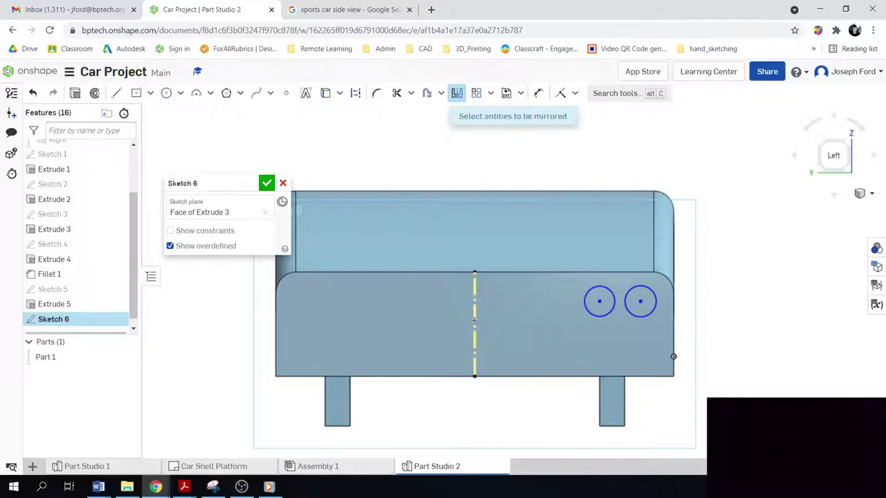
left_click(608, 311)
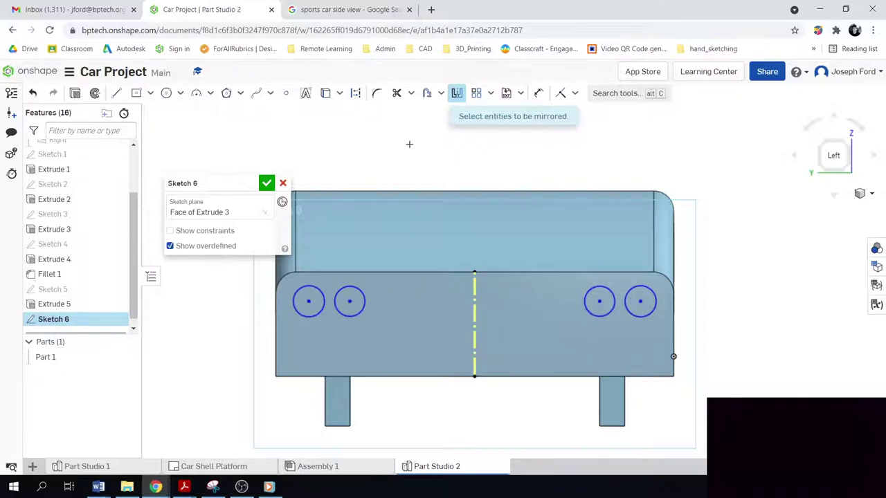
Step: Extrude only the four tail-light circles 0.05 in outward from the rear face, added to Part 1
left_click(74, 93)
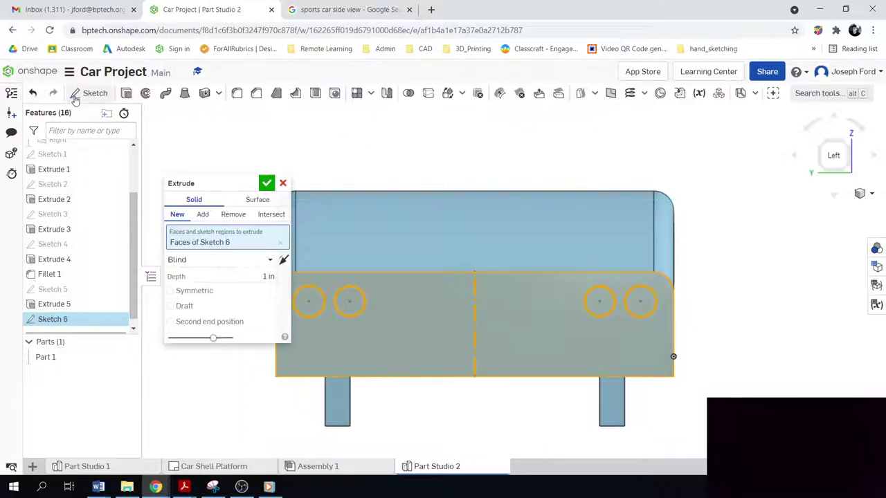
left_click(252, 276)
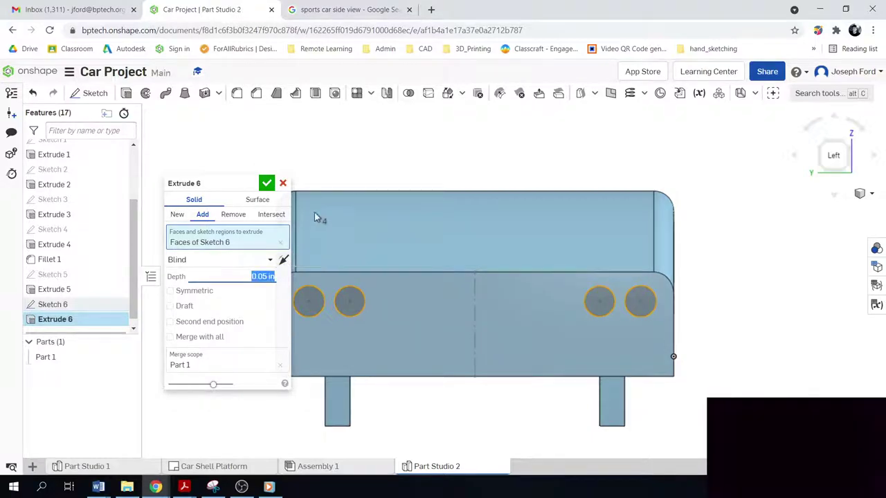
left_click(266, 183)
Step: Edit the tail-light extrusion to Remove and flip its direction so the circles cut into the body
right_click_drag(759, 340, 727, 339)
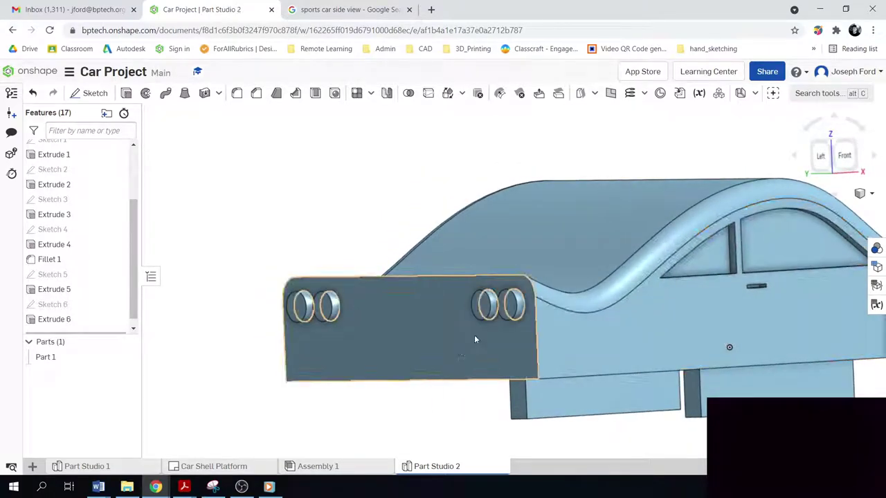
right_click_drag(310, 389, 409, 394)
scroll(412, 390, "down", 5)
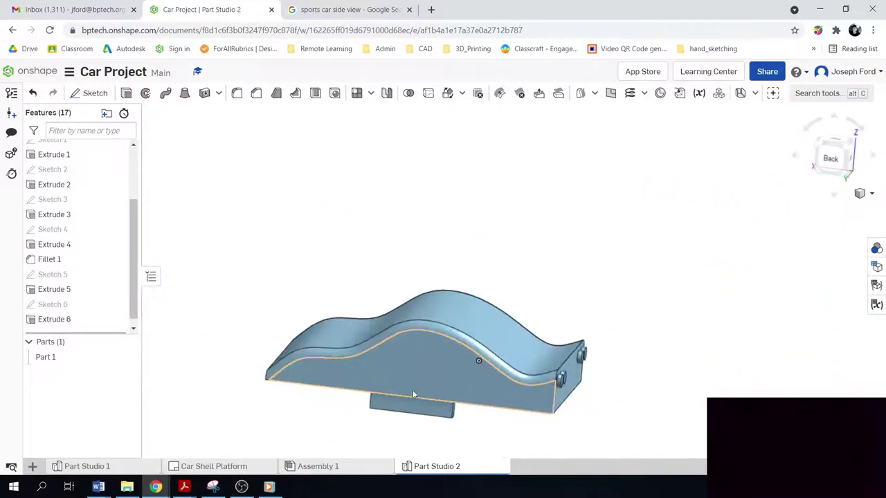
scroll(520, 396, "up", 10)
right_click_drag(584, 402, 526, 400)
double_click(55, 319)
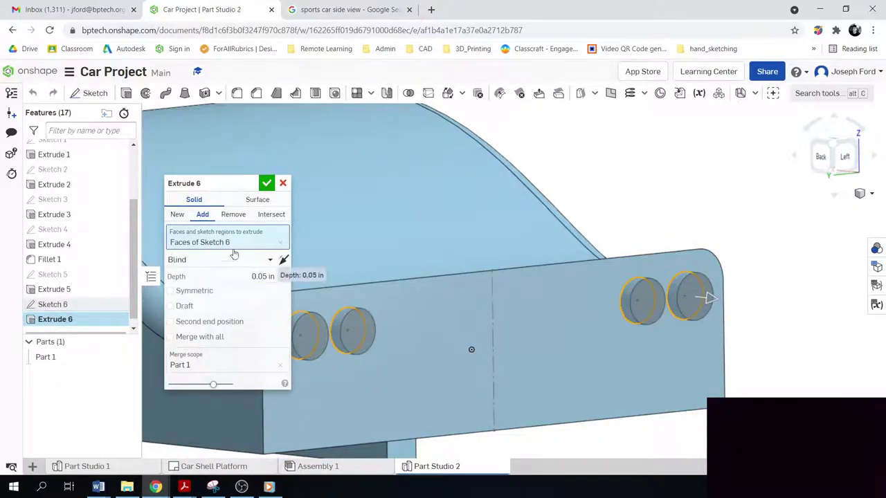
left_click(232, 215)
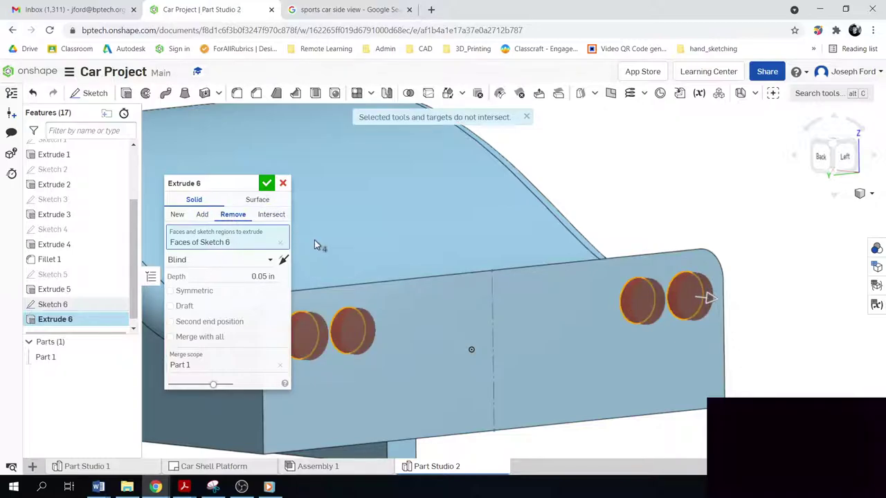
left_click(283, 261)
left_click(266, 183)
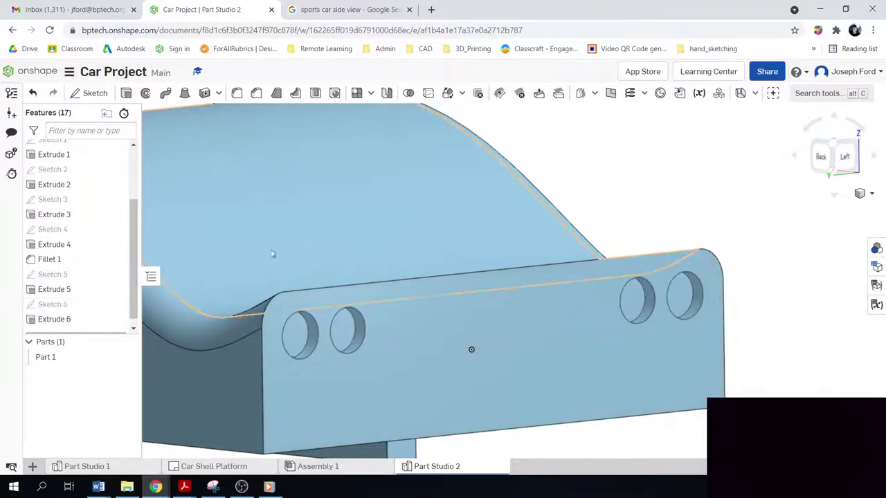
Step: Inspect the car body's tail-light recesses, side windows and rear from several angles, finishing in the Left view
scroll(280, 363, "down", 3)
right_click_drag(292, 412, 380, 395)
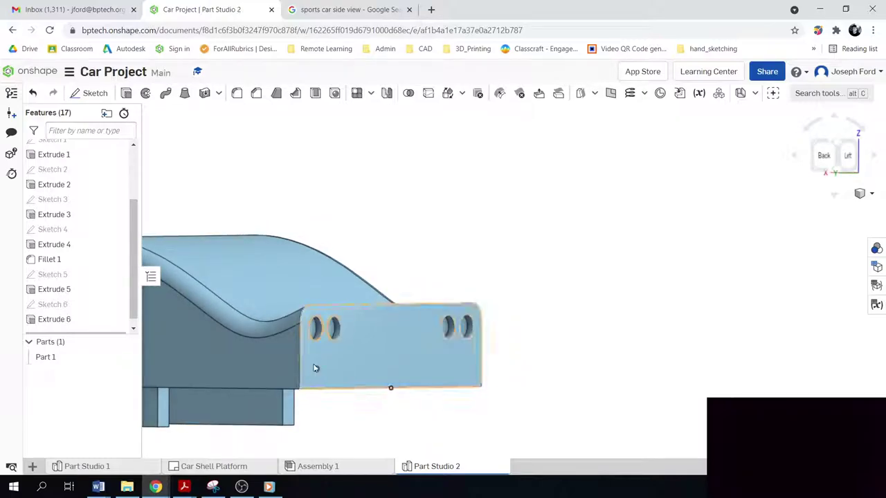
right_click_drag(330, 352, 429, 387)
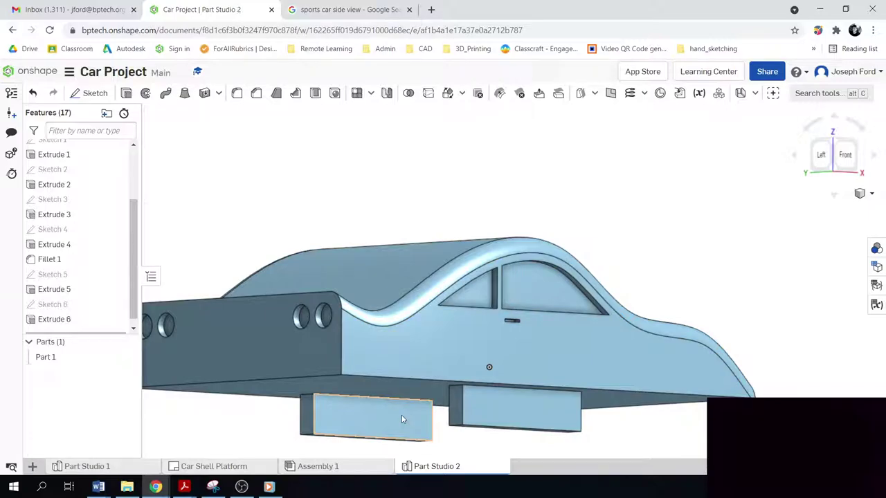
scroll(394, 415, "down", 5)
right_click_drag(389, 414, 351, 423)
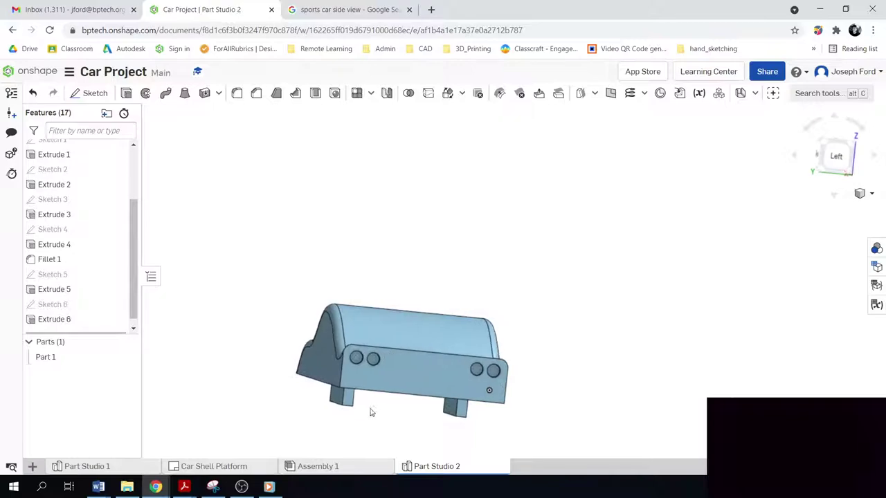
left_click(823, 161)
scroll(566, 404, "down", 3)
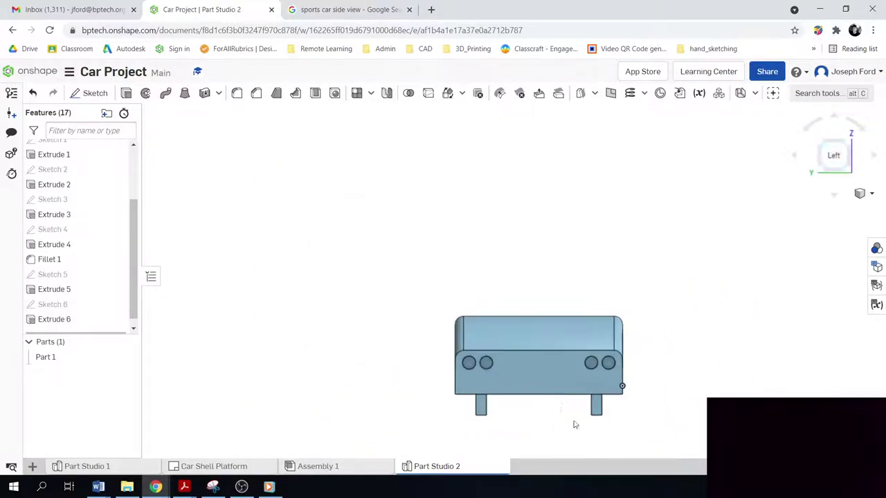
Step: Sketch a centre rectangle about 0.41 in wide and 0.35 in high on the rear face, centred on the lower edge's midpoint
scroll(570, 423, "up", 3)
left_click(90, 93)
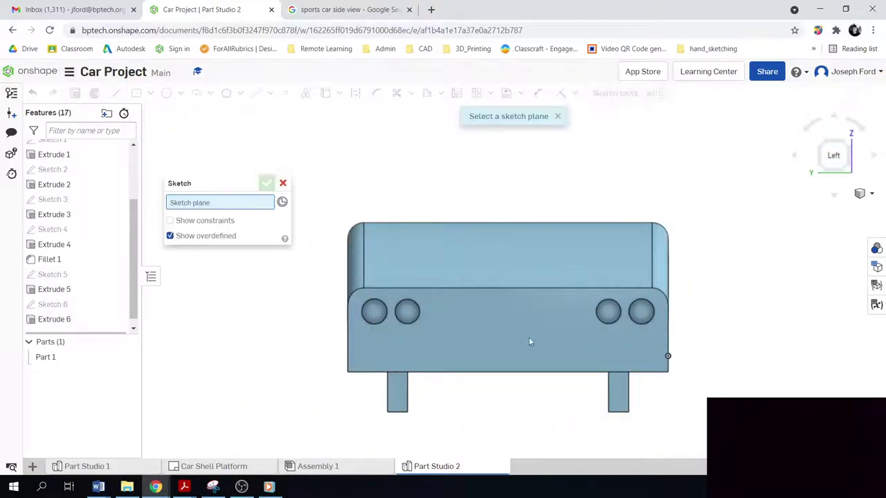
left_click(498, 355)
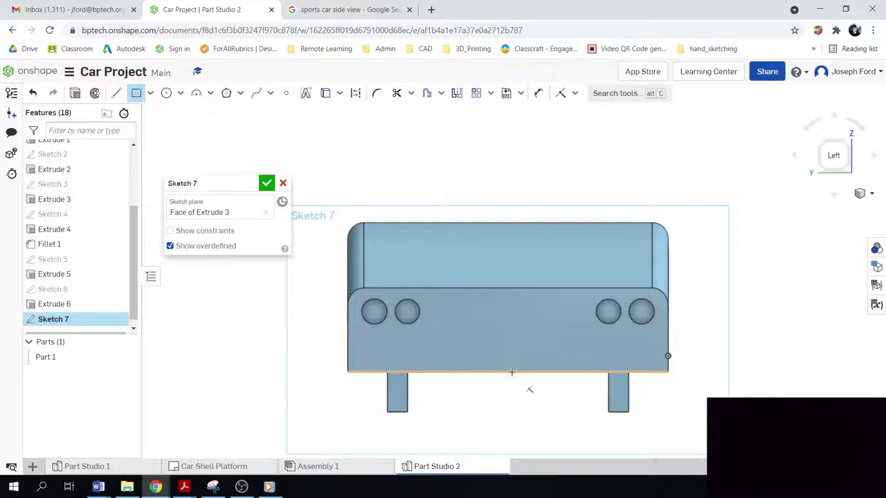
left_click(508, 373)
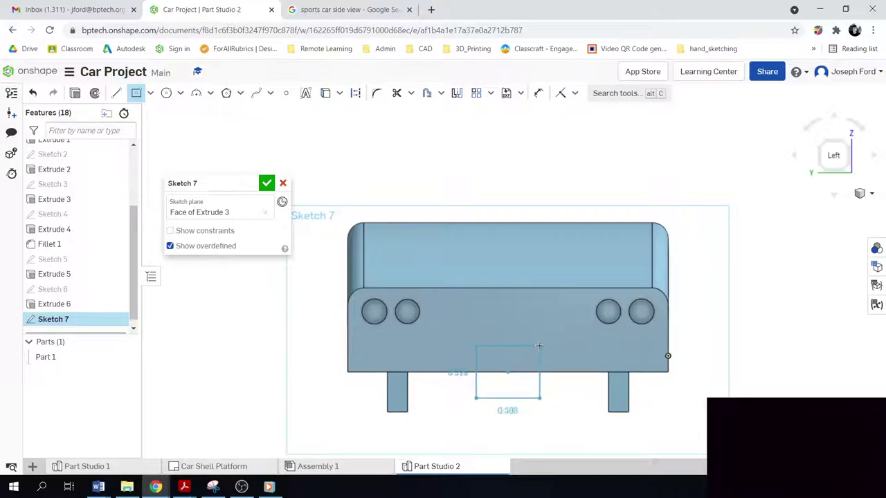
left_click(541, 343)
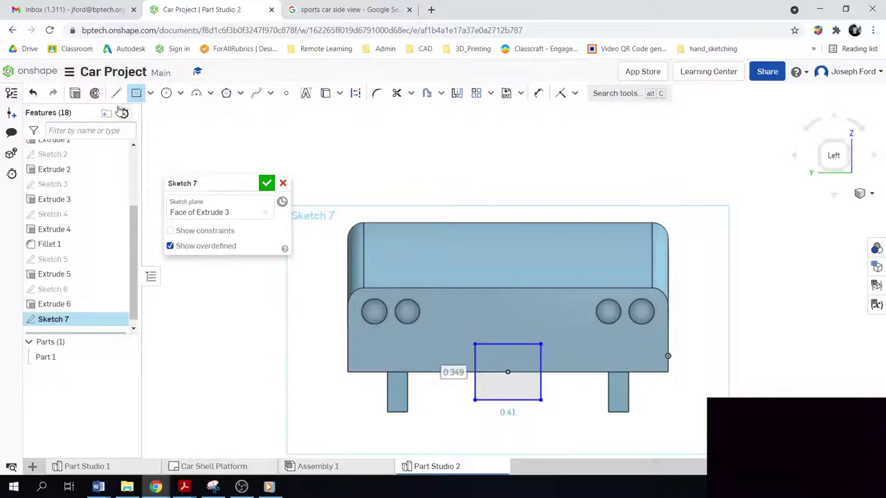
Step: Extrude the rectangle as a Remove operation on Part 1 to cut a notch into the lower rear of the body
left_click(76, 94)
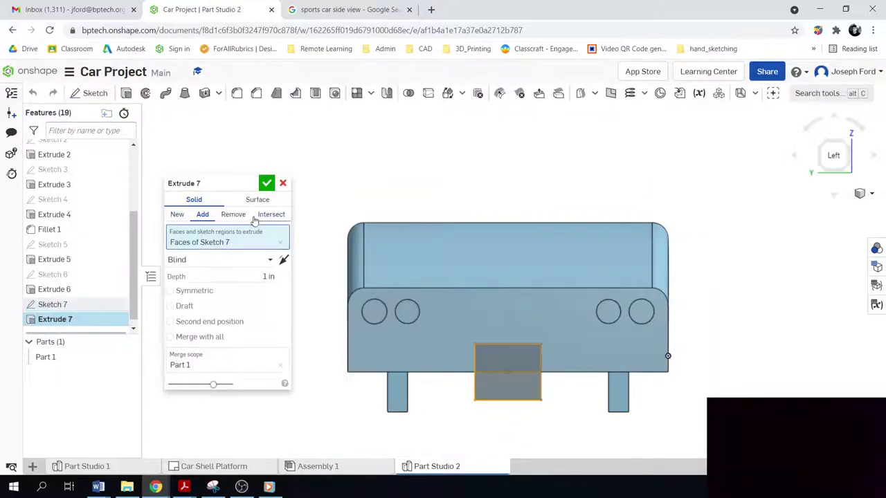
left_click(234, 216)
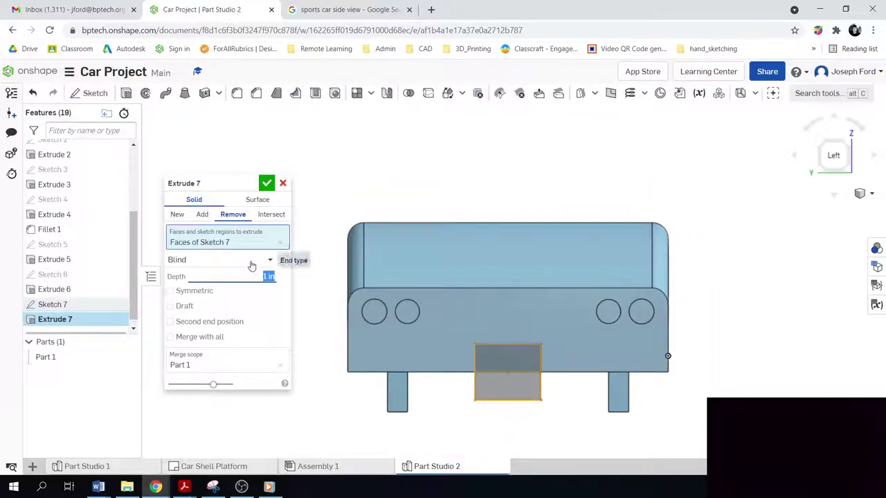
left_click(267, 183)
Step: Inspect the car body from several angles, including the rear notch, the underside and the side with the windows
right_click_drag(702, 361, 658, 332)
scroll(571, 369, "down", 5)
scroll(578, 382, "up", 3)
mouse_move(643, 399)
right_mouse_down()
mouse_move(609, 385)
mouse_move(644, 408)
right_mouse_up()
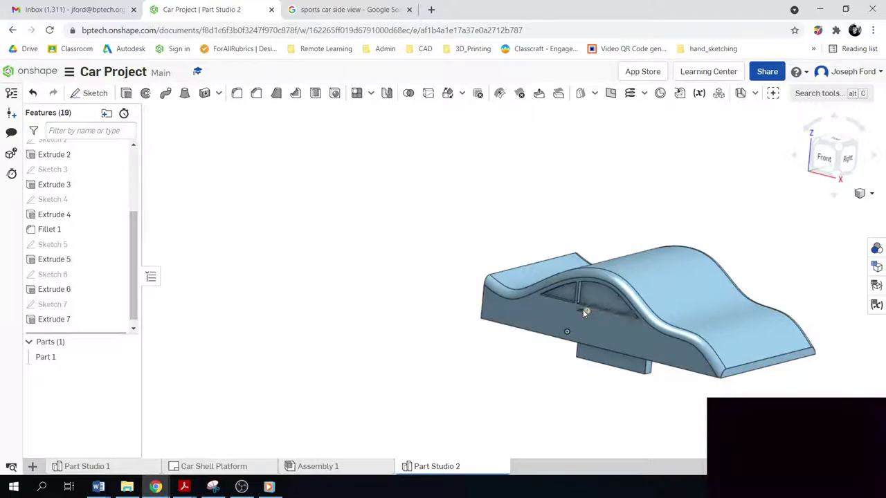
right_click_drag(581, 395, 471, 388)
right_click_drag(627, 325, 541, 323)
scroll(502, 408, "down", 5)
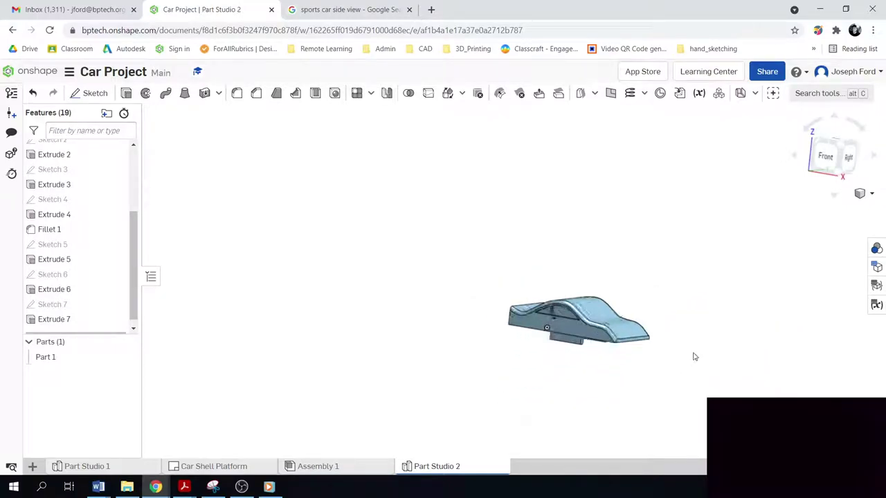
scroll(515, 269, "up", 3)
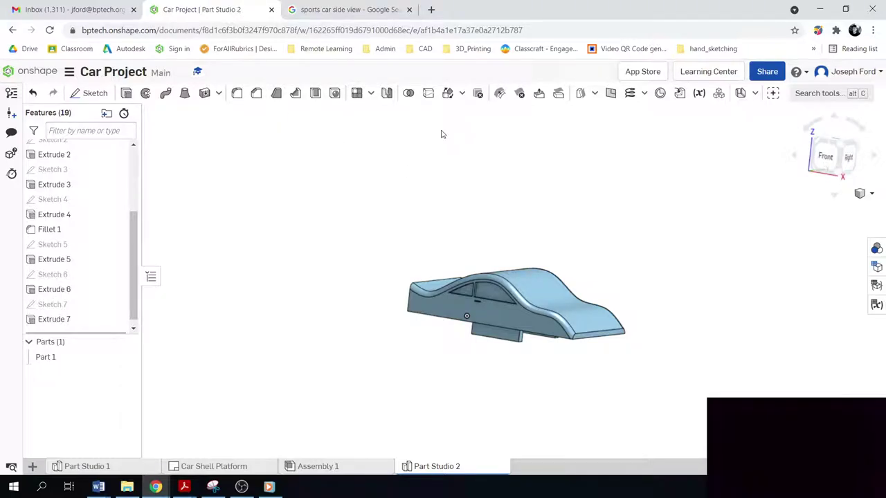
Step: Start a Feature mirror and choose the side-window and door-handle extrusion, Extrude 5, as the feature to mirror
left_click(386, 95)
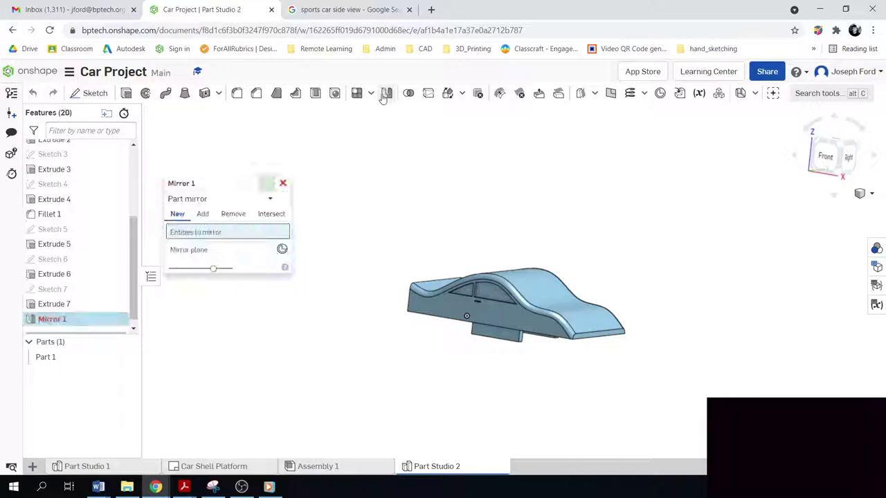
left_click(216, 200)
left_click(208, 233)
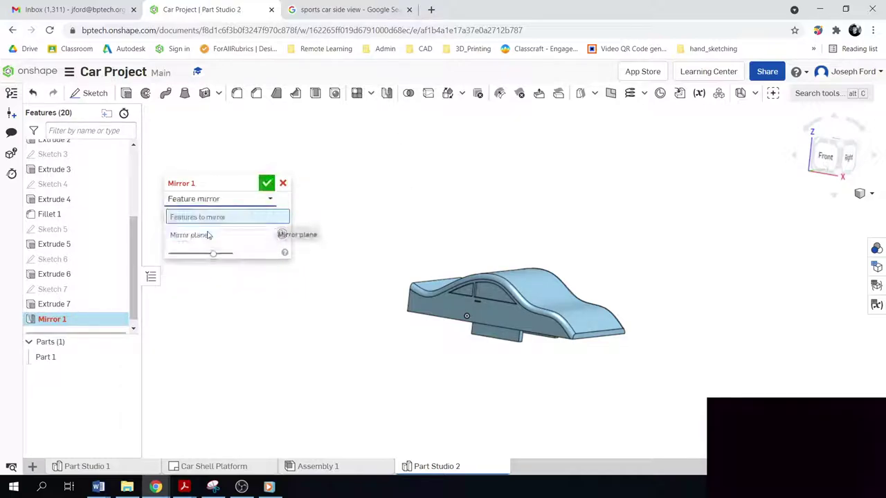
scroll(486, 226, "up", 5)
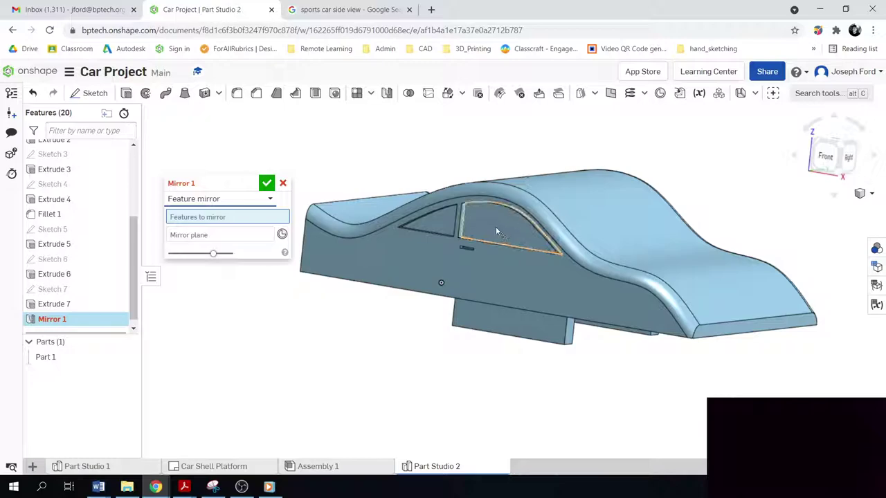
left_click(494, 228)
left_click(443, 225)
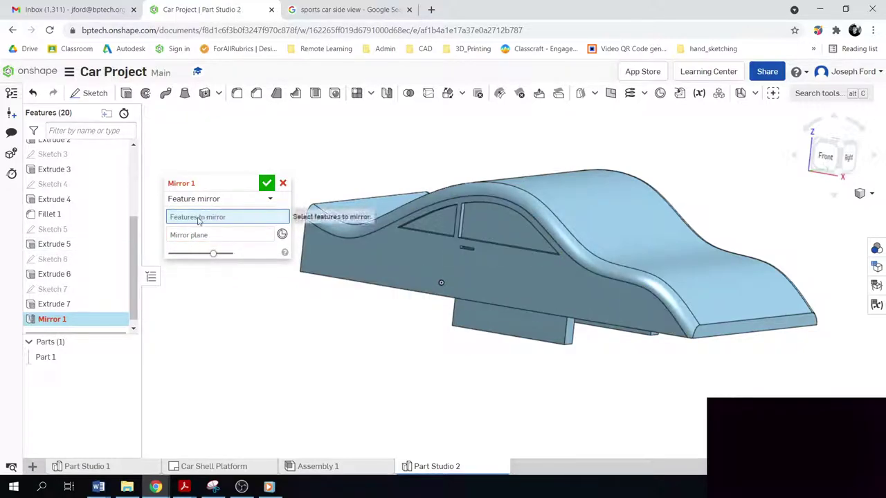
left_click(490, 226)
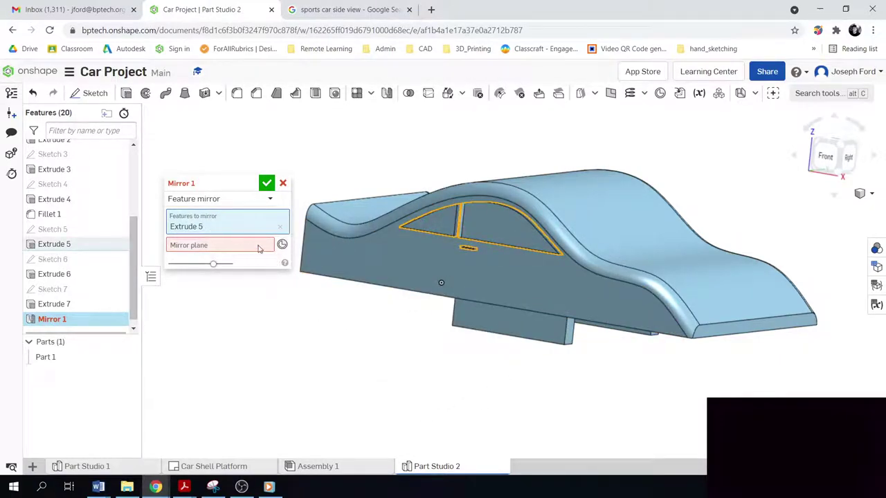
Step: Mirror the windows and handle to the opposite side about a mate connector at the midpoint of the nose's lower front edge
scroll(294, 338, "down", 3)
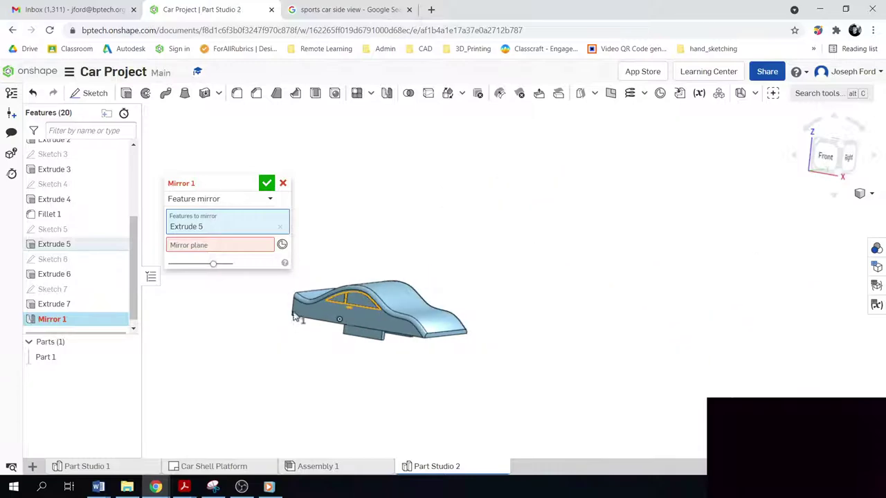
left_click(280, 245)
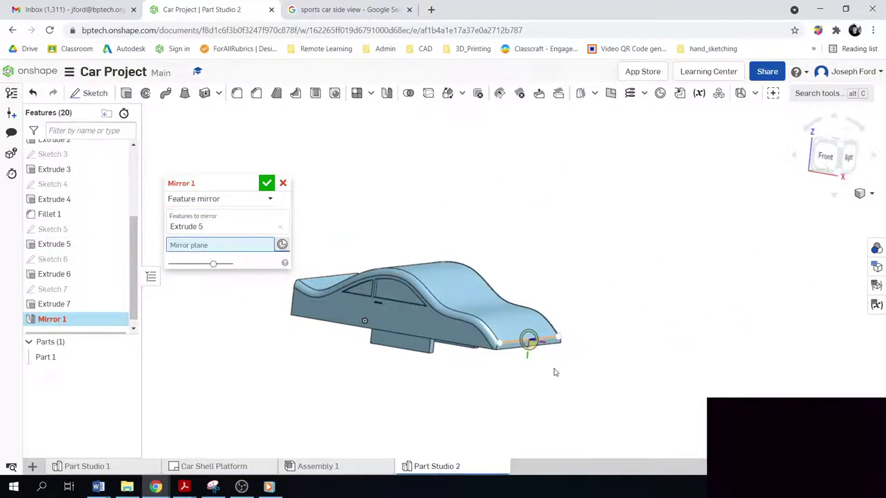
right_click_drag(554, 373, 539, 371)
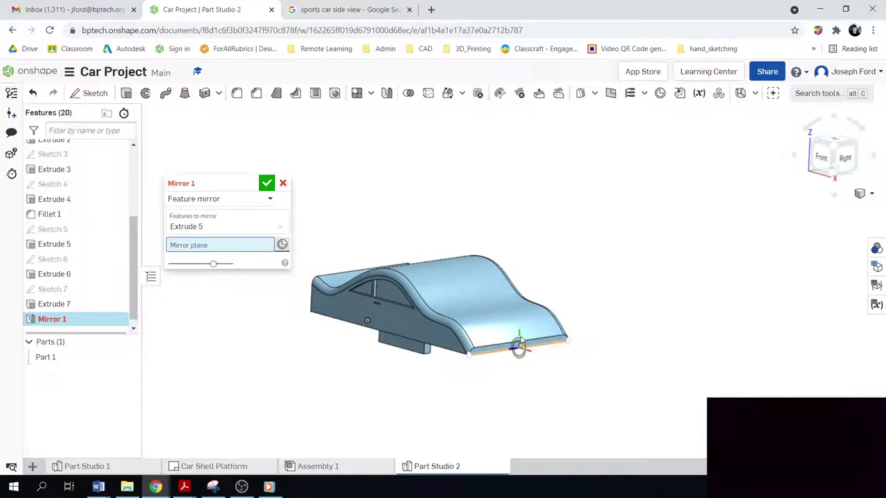
left_click(520, 348)
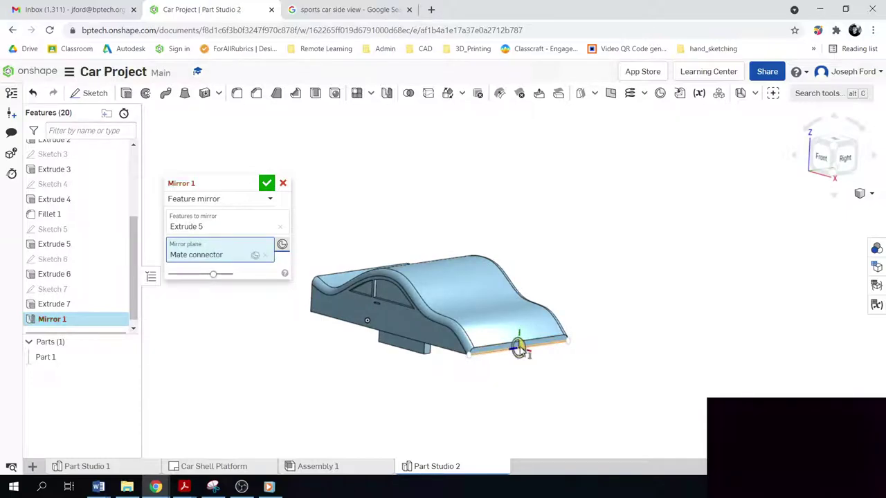
right_click_drag(327, 402, 284, 408)
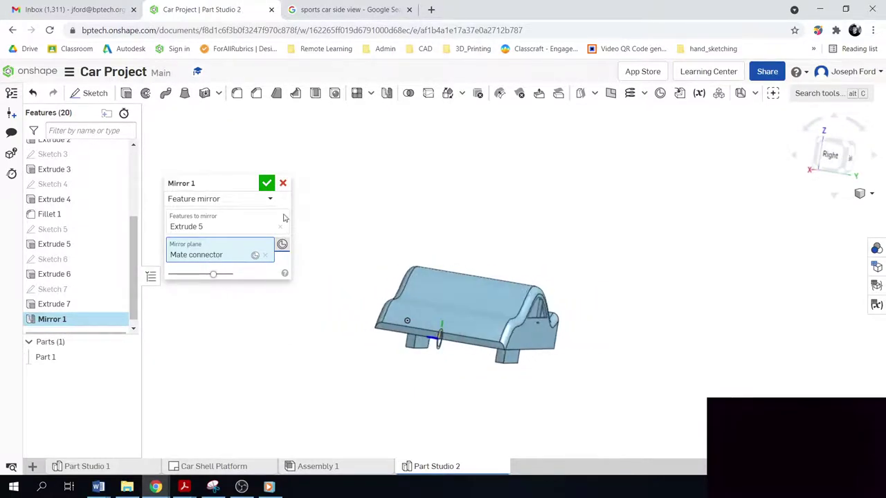
left_click(267, 185)
right_click_drag(253, 350, 377, 367)
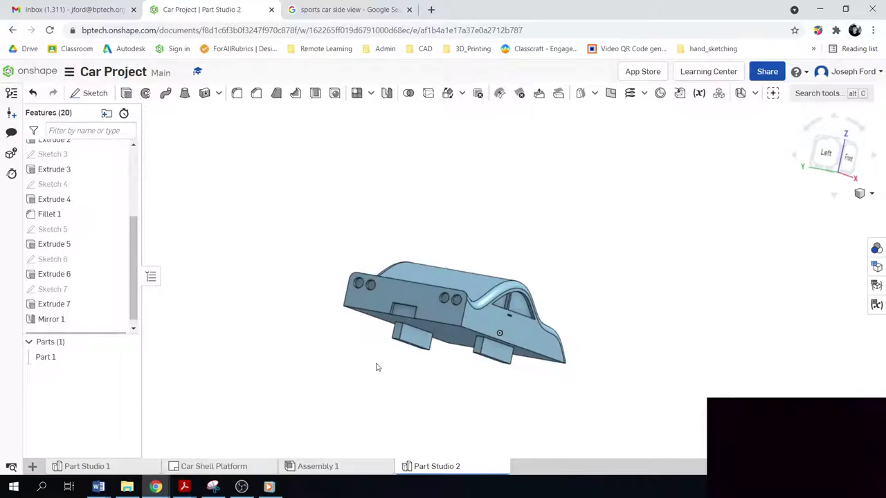
right_click_drag(371, 412, 280, 397)
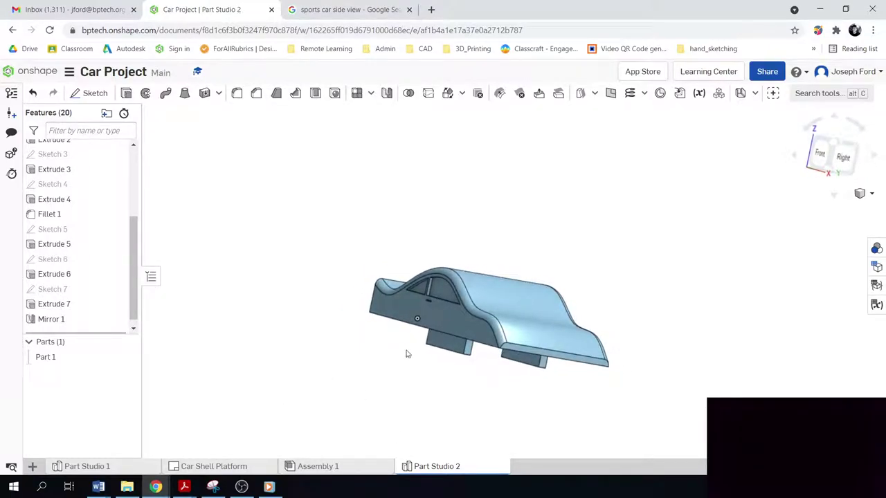
left_click(518, 305)
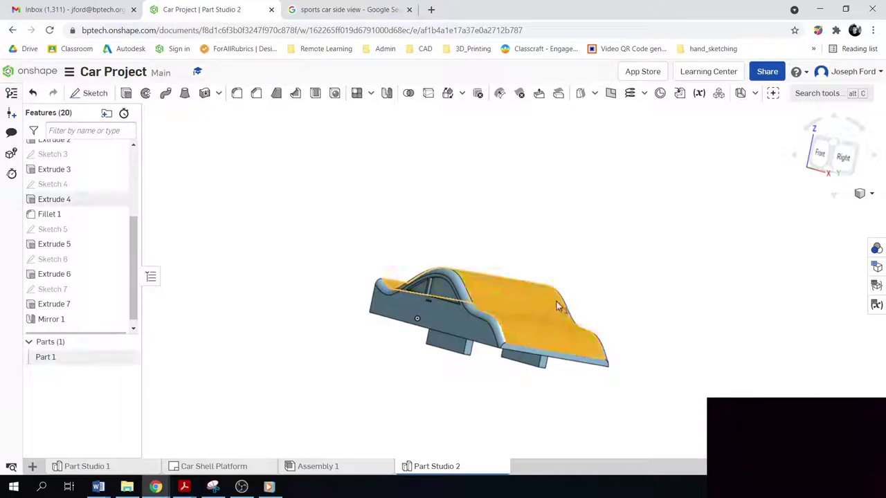
left_click(688, 350)
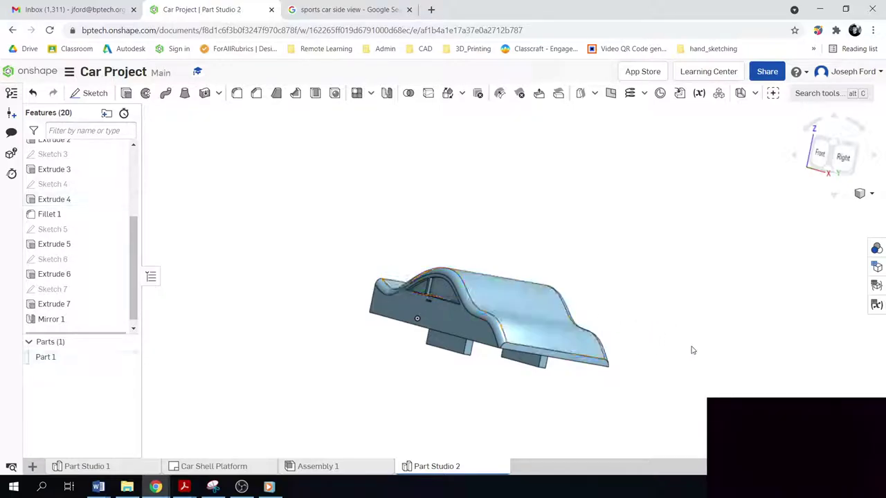
right_click_drag(687, 350, 700, 348)
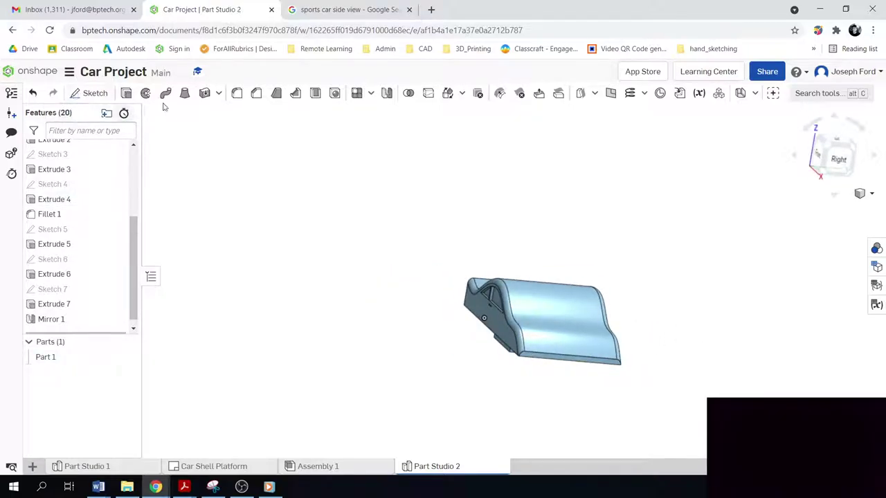
Step: Start a new sketch and show the default reference planes around the car body
left_click(90, 93)
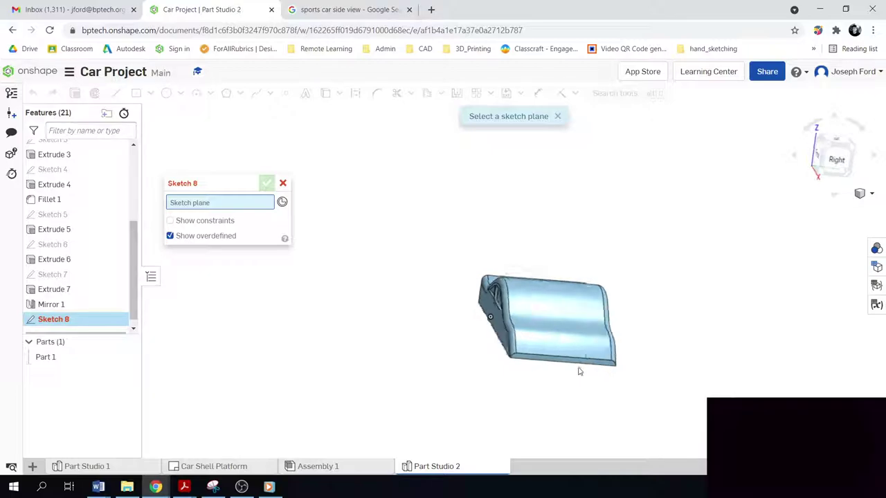
right_click_drag(583, 371, 539, 351)
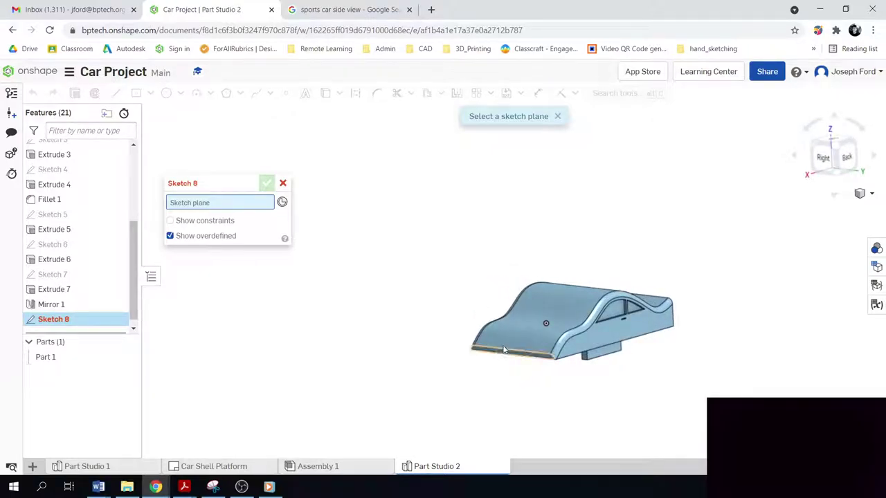
right_click_drag(557, 314, 616, 319)
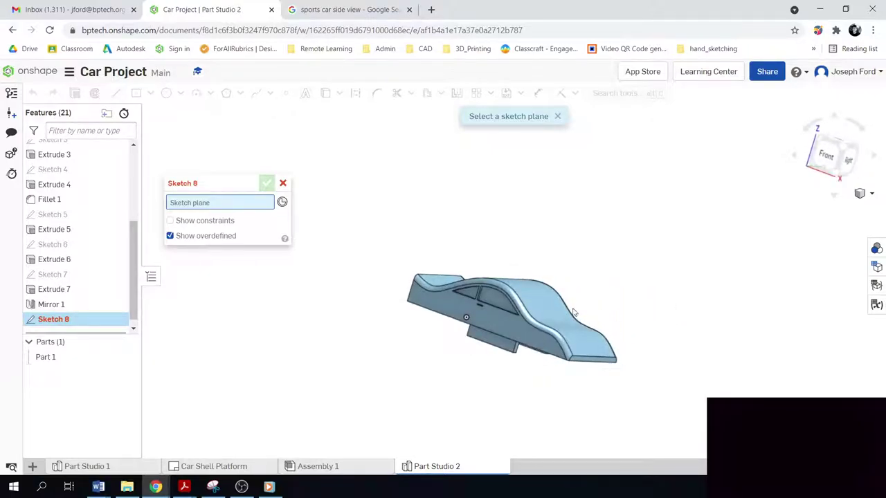
right_click_drag(358, 306, 321, 309)
right_click_drag(413, 370, 516, 339)
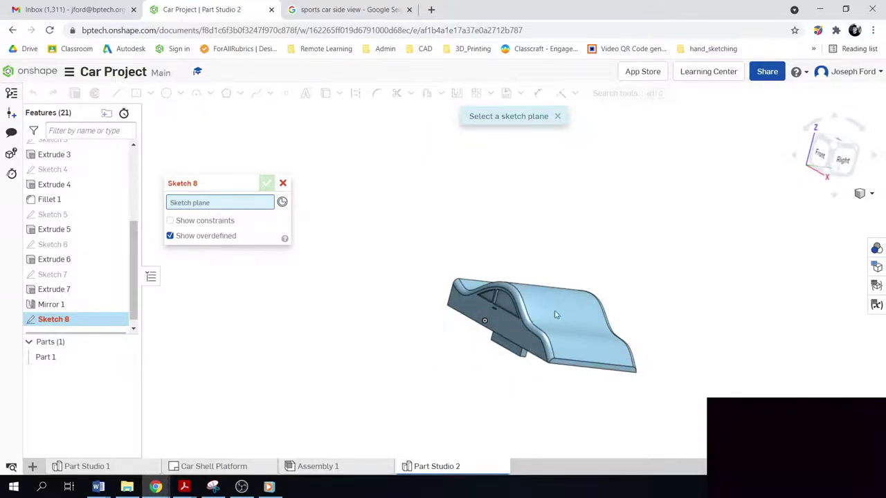
right_click_drag(546, 409, 530, 408)
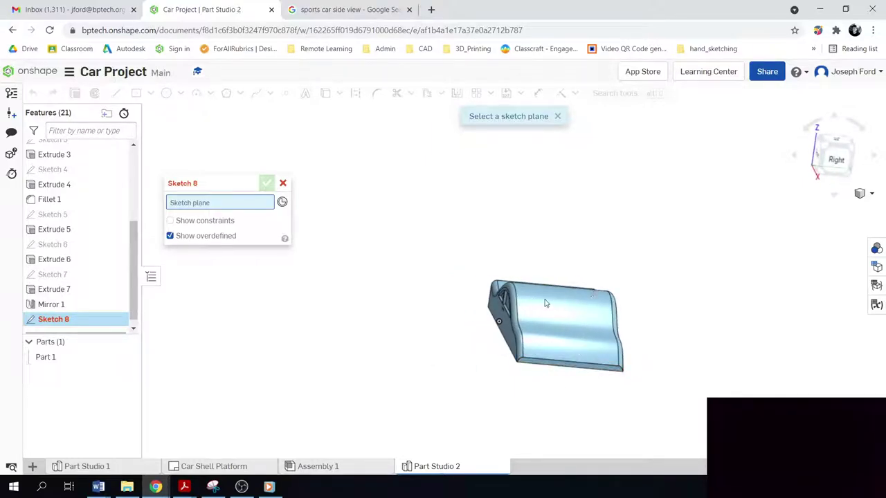
right_click_drag(504, 383, 525, 380)
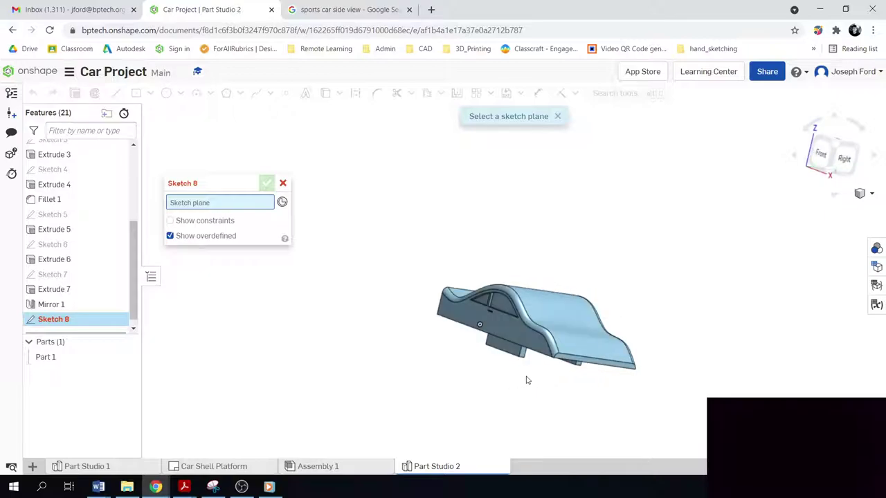
key("p")
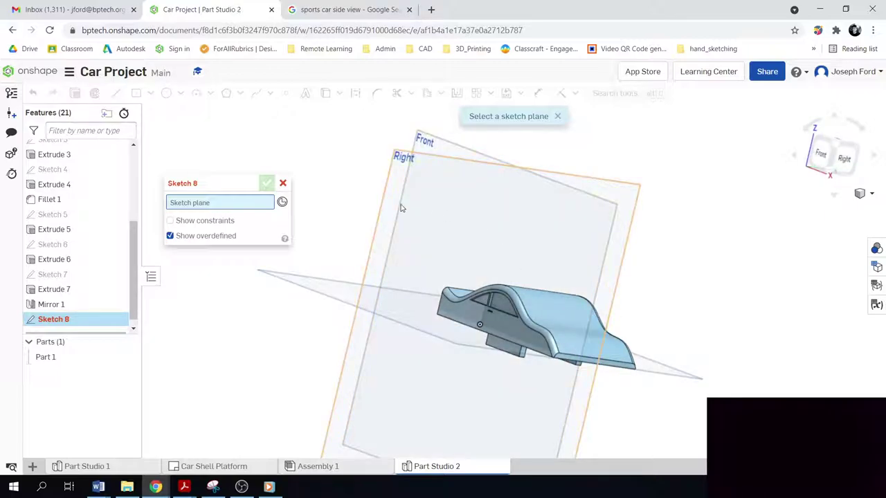
Step: Place the sketch on the narrow front face at the nose of the car body
right_click_drag(637, 255, 684, 219)
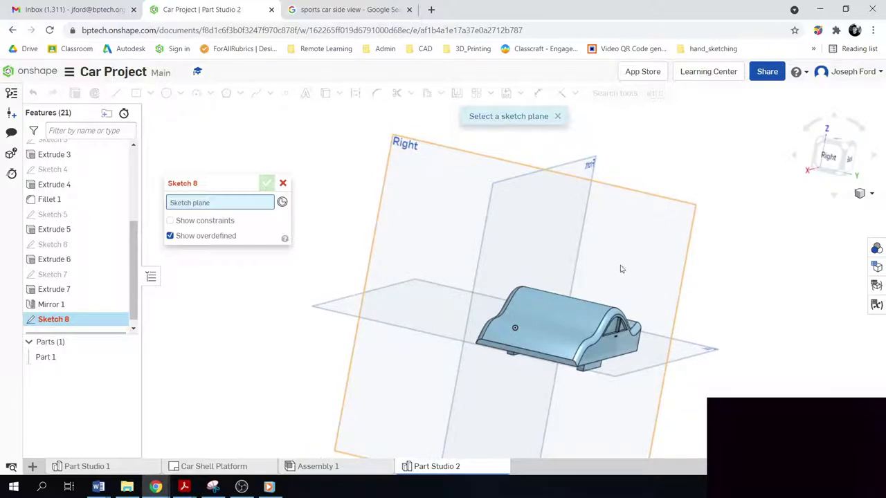
right_click_drag(330, 323, 381, 336)
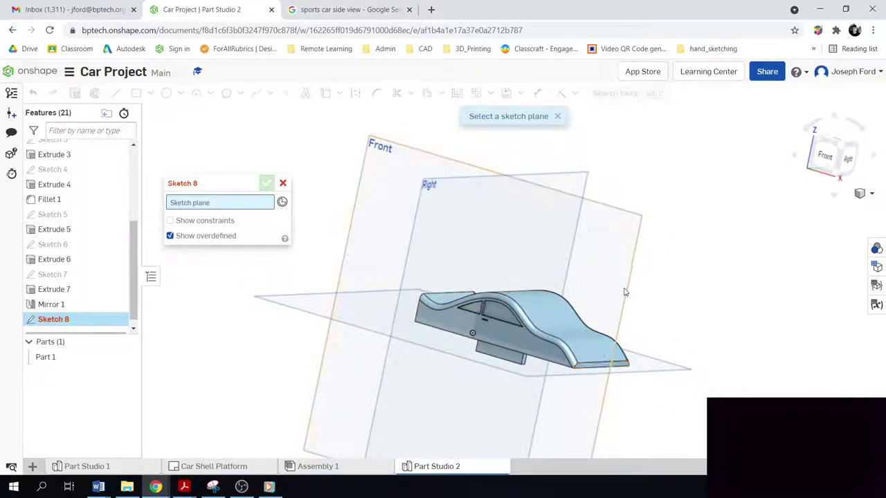
right_click_drag(643, 371, 619, 369)
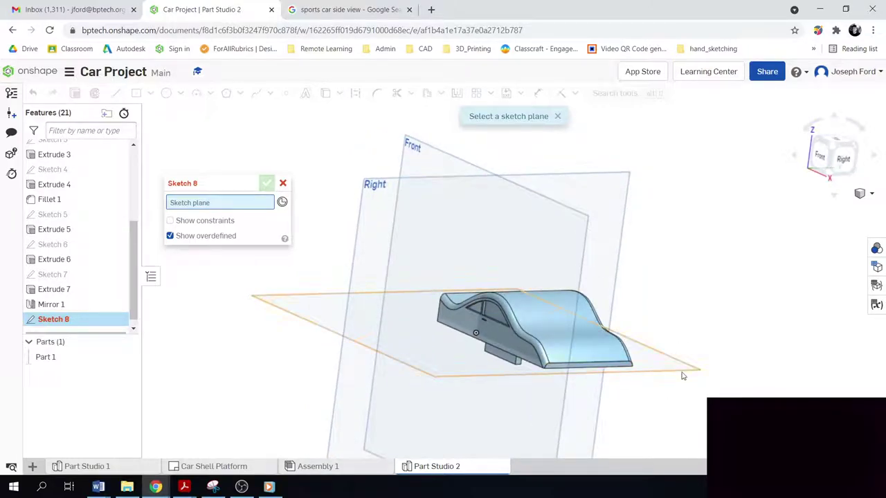
left_click(617, 368)
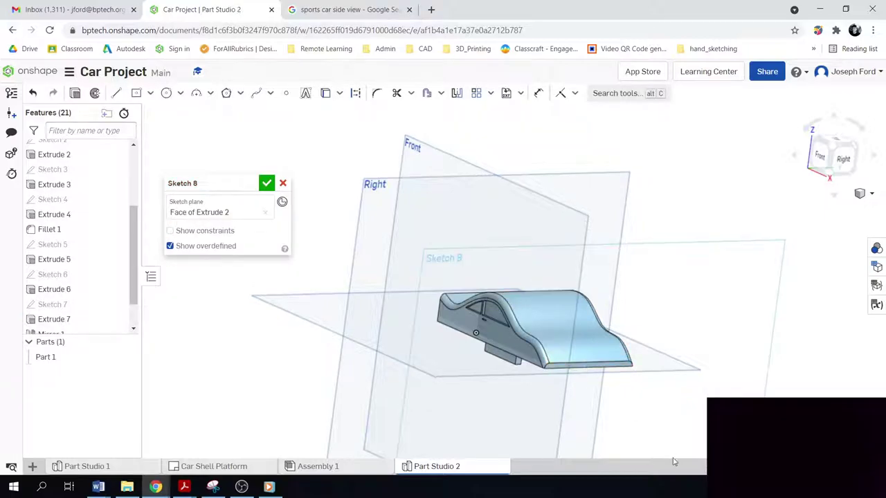
Step: Draw a center-point rectangle about 1.718 in wide over the windshield area, centered above the midpoint of the nose's upper edge
left_click(843, 160)
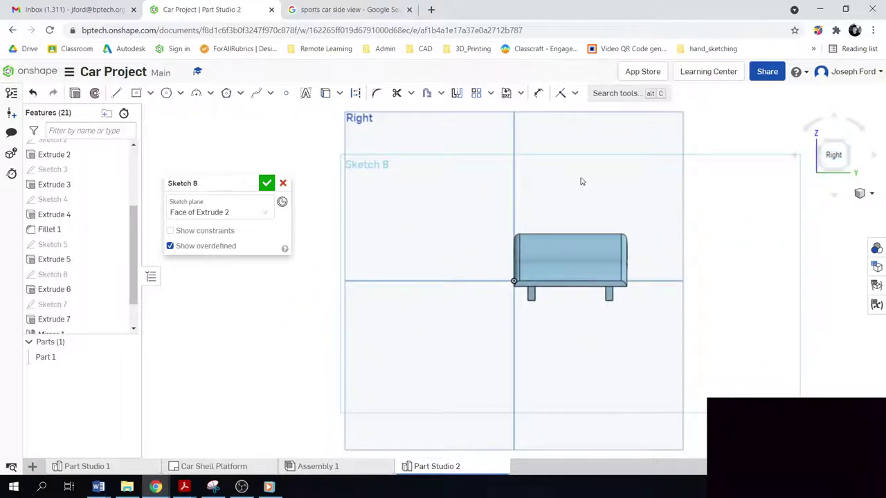
scroll(582, 181, "up", 5)
right_click_drag(591, 259, 499, 374)
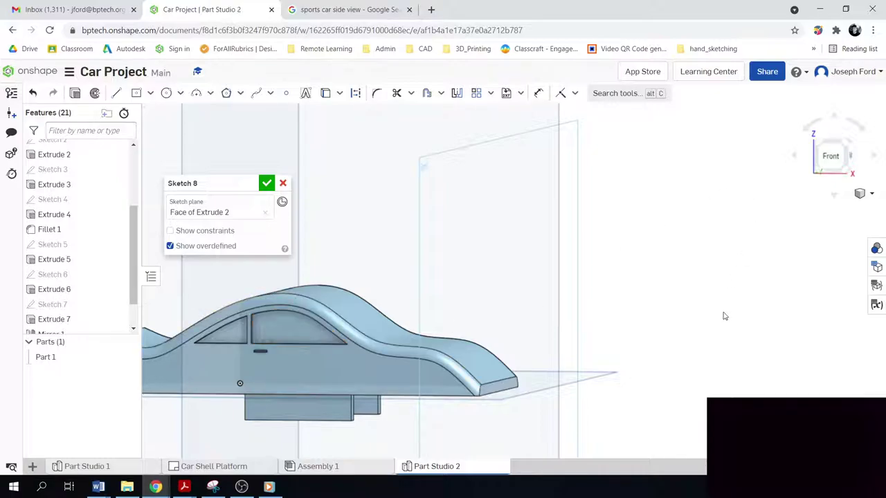
right_click_drag(724, 312, 704, 321)
left_click(848, 157)
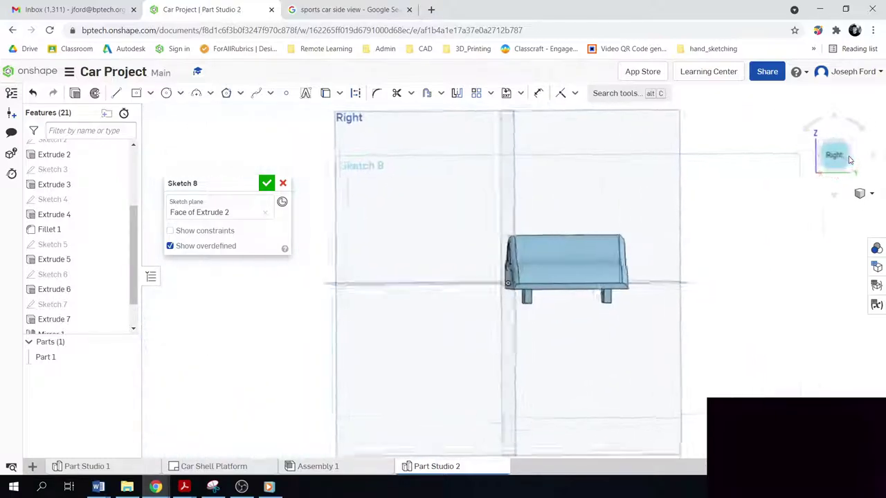
scroll(599, 237, "up", 5)
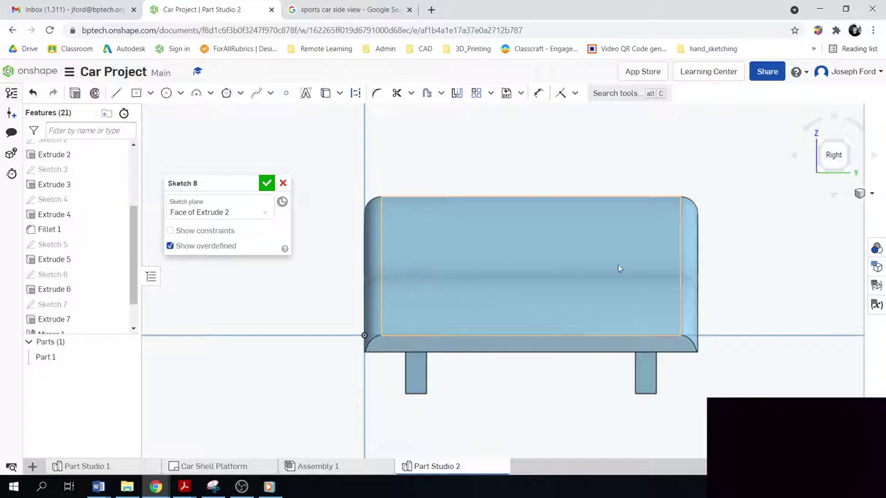
left_click(138, 94)
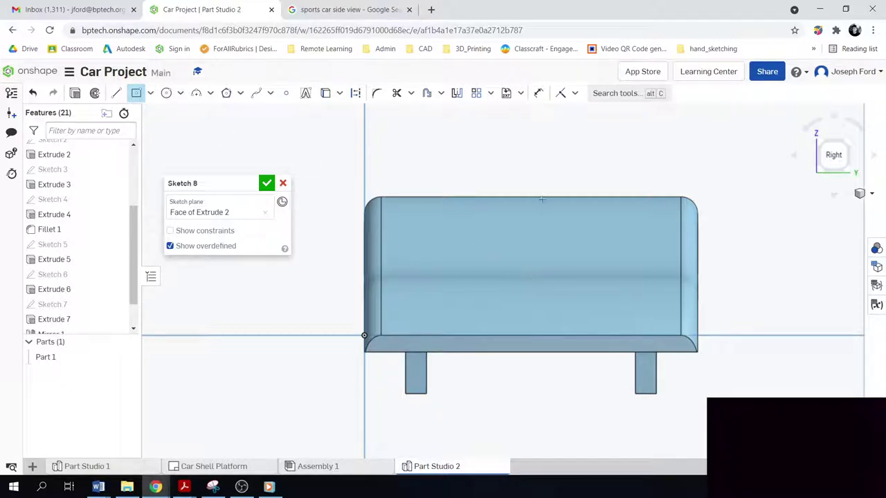
left_click(532, 336)
left_click(530, 245)
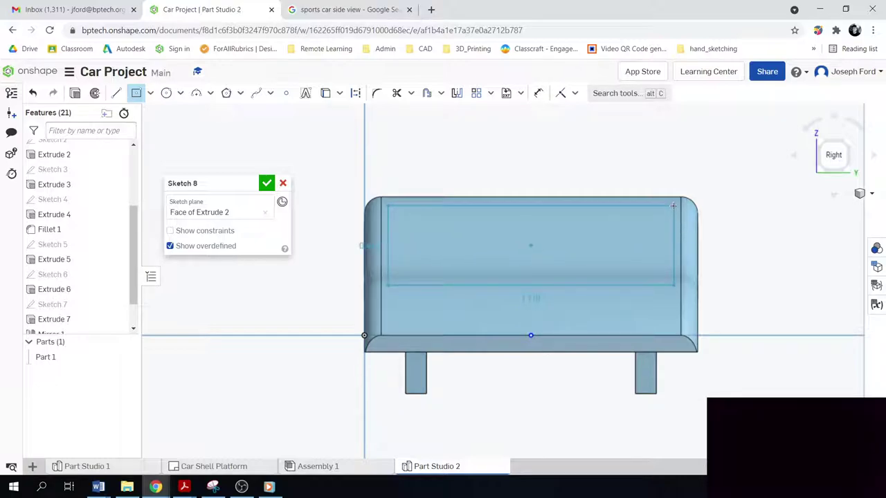
left_click(673, 205)
Step: Check the rectangle against the hood and windshield, and raise its lower corner to make it shorter and slightly wider
mouse_move(226, 338)
right_mouse_down()
mouse_move(295, 340)
mouse_move(453, 289)
right_mouse_up()
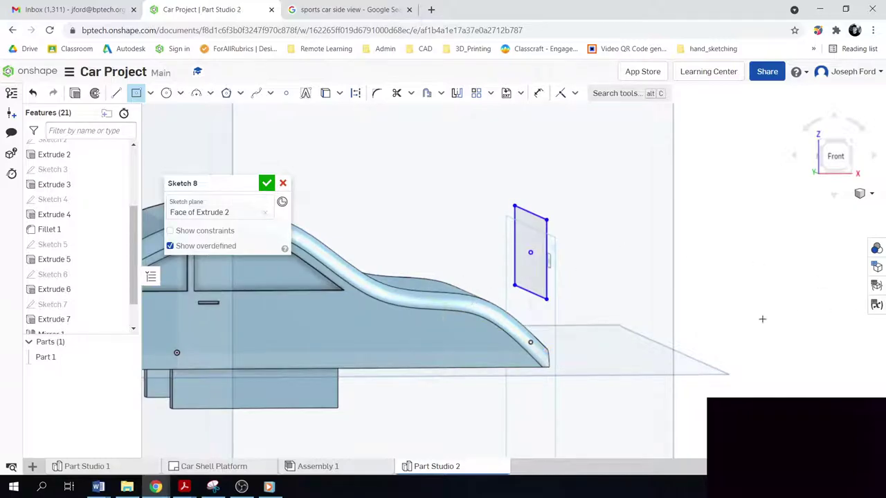
key("n")
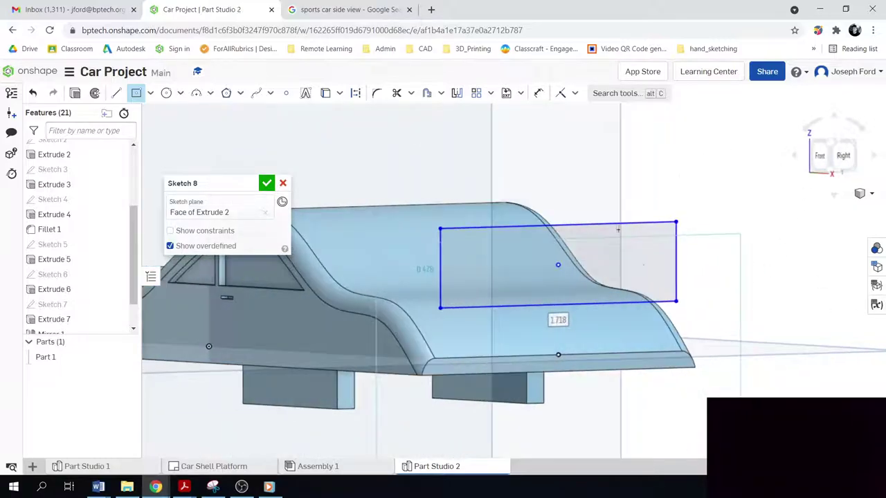
left_click(843, 155)
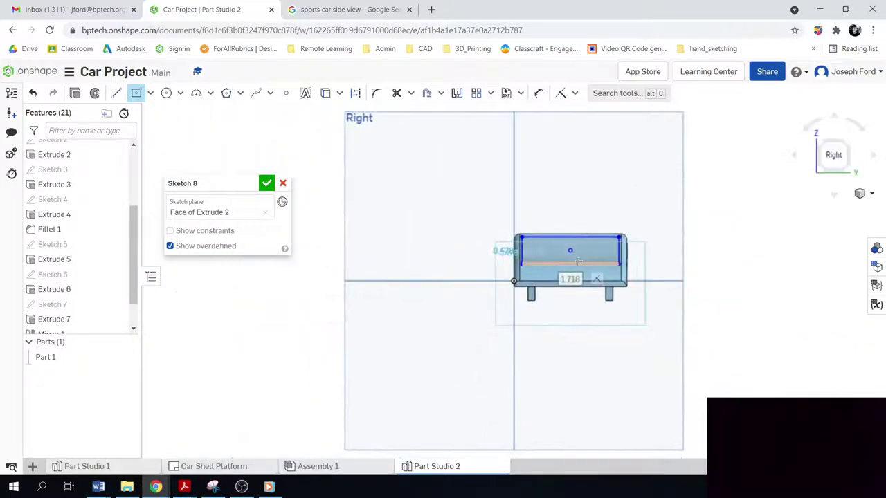
left_click(136, 92)
mouse_move(573, 292)
left_mouse_down()
mouse_move(578, 279)
mouse_move(579, 291)
left_mouse_up()
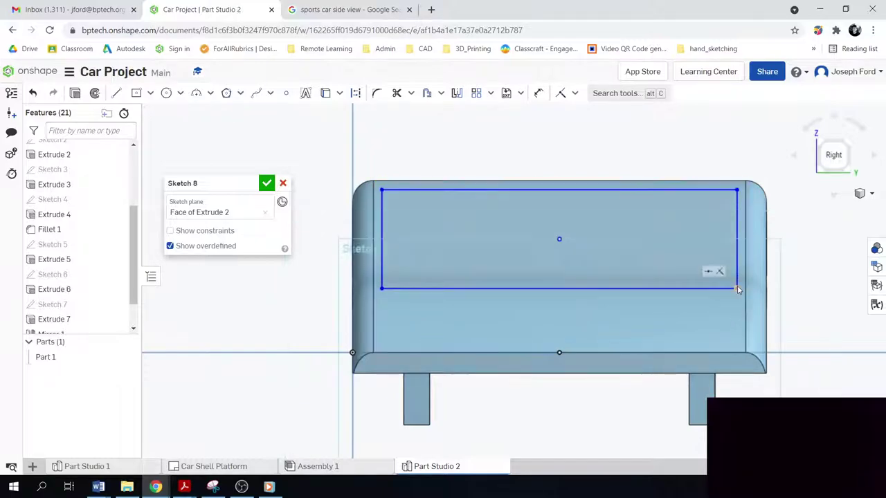
left_click_drag(738, 291, 739, 271)
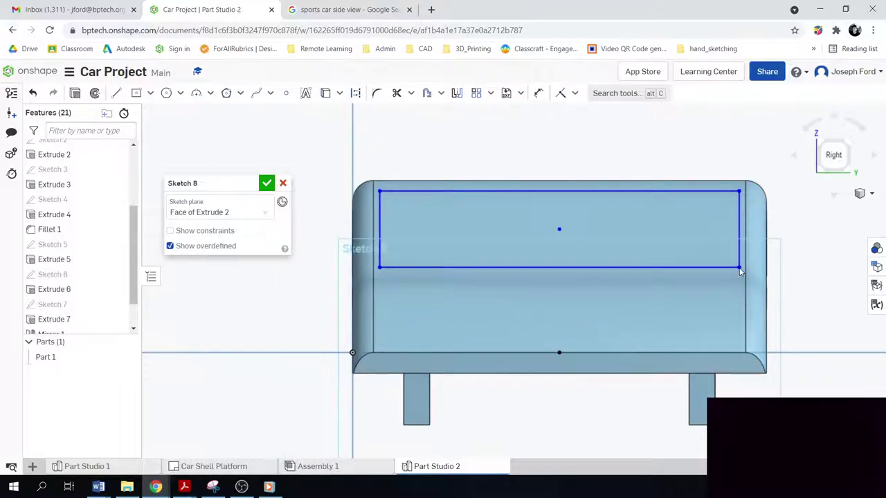
Step: Set up an extrusion of the windshield rectangle as a Remove operation directed into the car body
right_click_drag(247, 361, 271, 357)
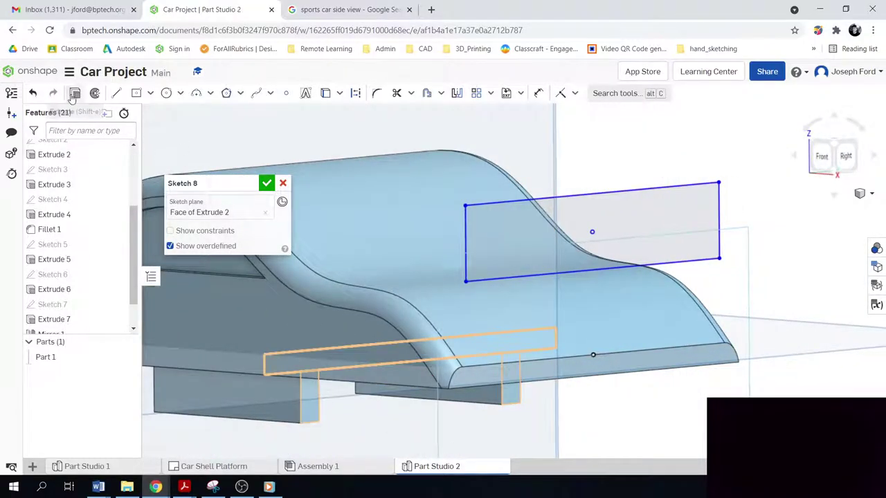
key("shift+e")
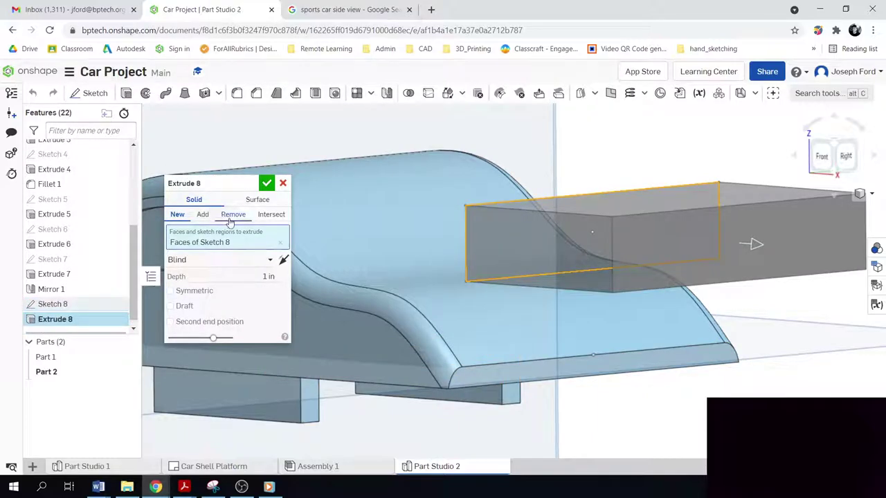
left_click(232, 214)
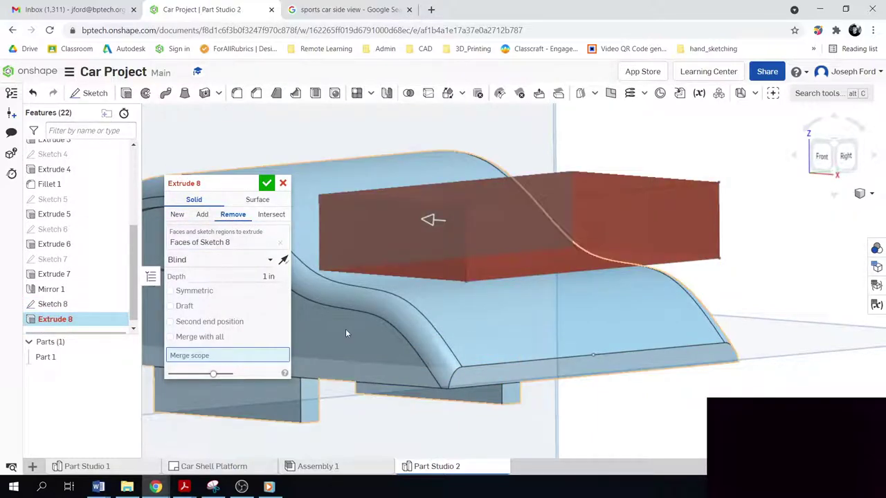
Step: Set the windshield cut's depth to 1.62 in, reaching into the sloped roof front, and accept the extrusion with the merge scope left empty
scroll(346, 333, "down", 10)
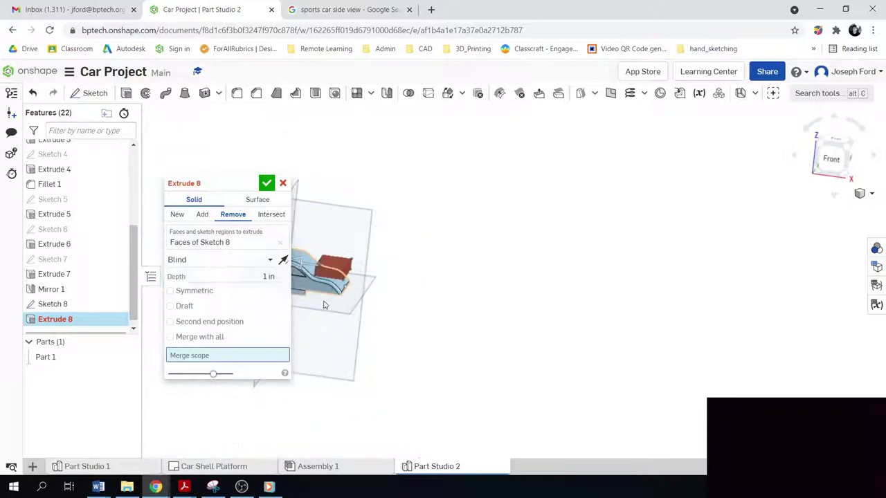
left_click(831, 159)
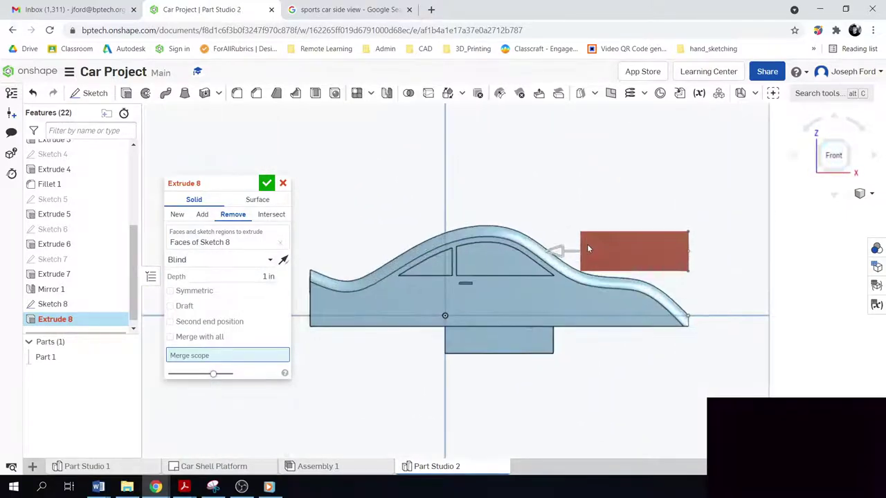
scroll(588, 249, "up", 3)
mouse_move(819, 316)
right_mouse_down()
mouse_move(789, 325)
mouse_move(815, 325)
right_mouse_up()
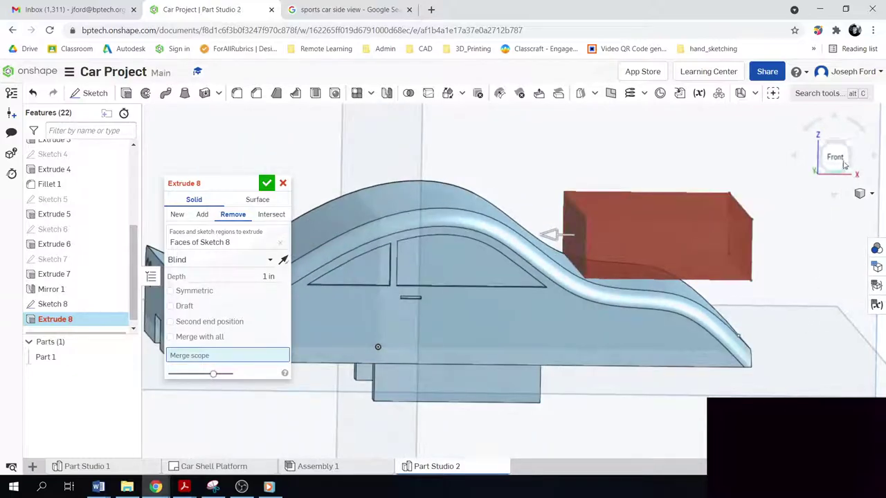
left_click(844, 167)
scroll(574, 225, "up", 3)
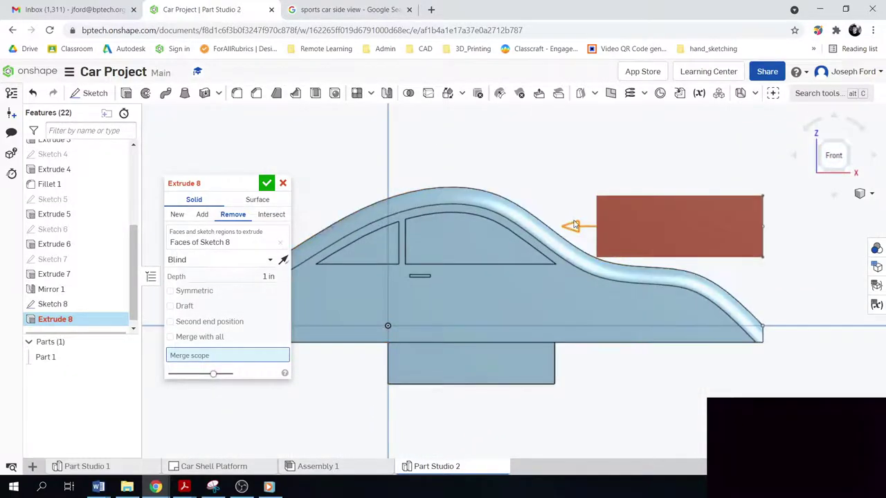
left_click_drag(573, 228, 474, 220)
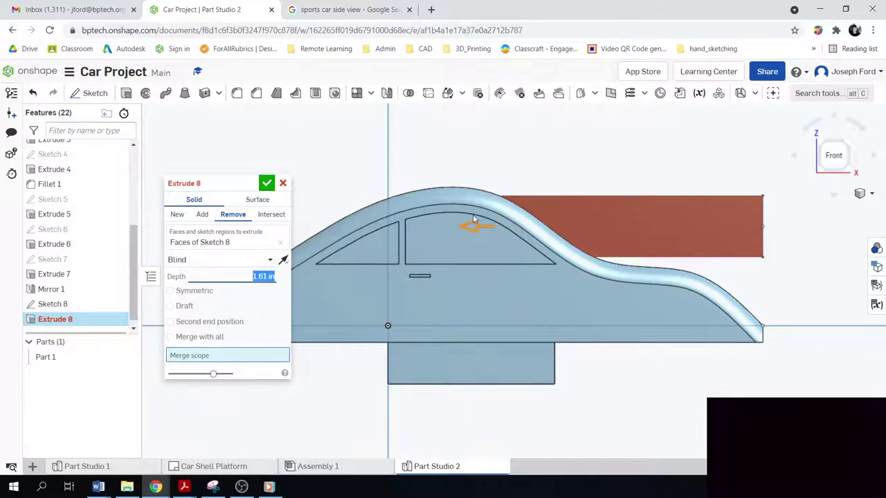
left_click_drag(404, 227, 215, 217)
left_click_drag(470, 238, 484, 261)
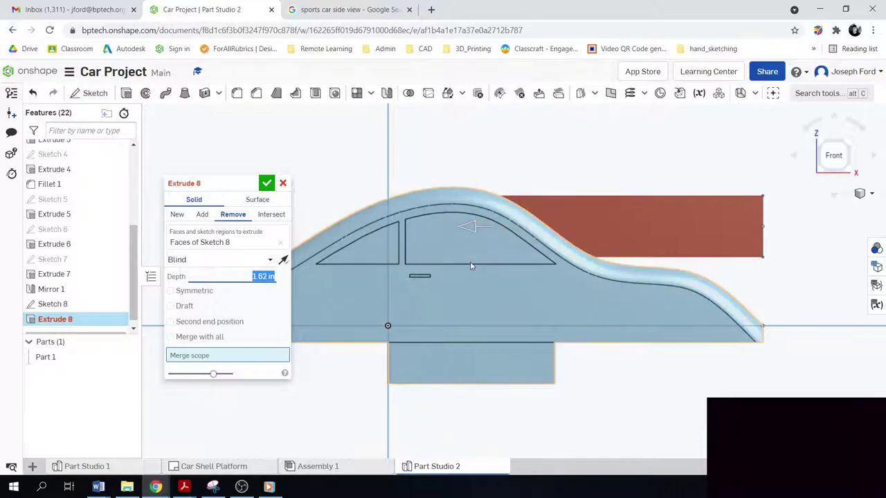
left_click(266, 183)
right_click_drag(510, 301, 616, 386)
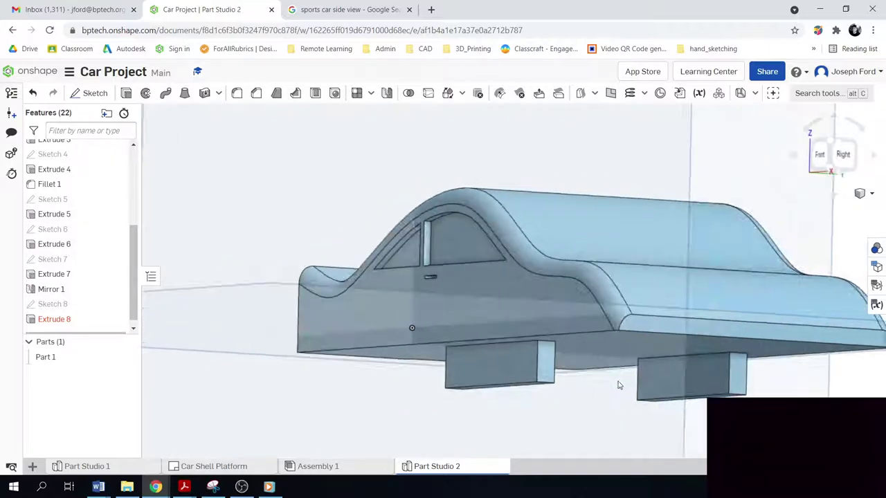
Step: Edit the windshield cut to merge with all parts, accept it, and check the opening in the sloped roof front
double_click(47, 320)
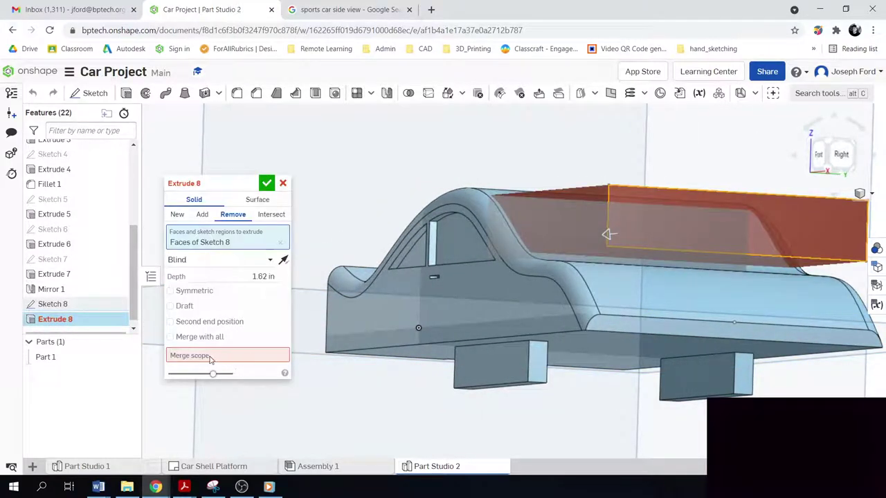
left_click(170, 337)
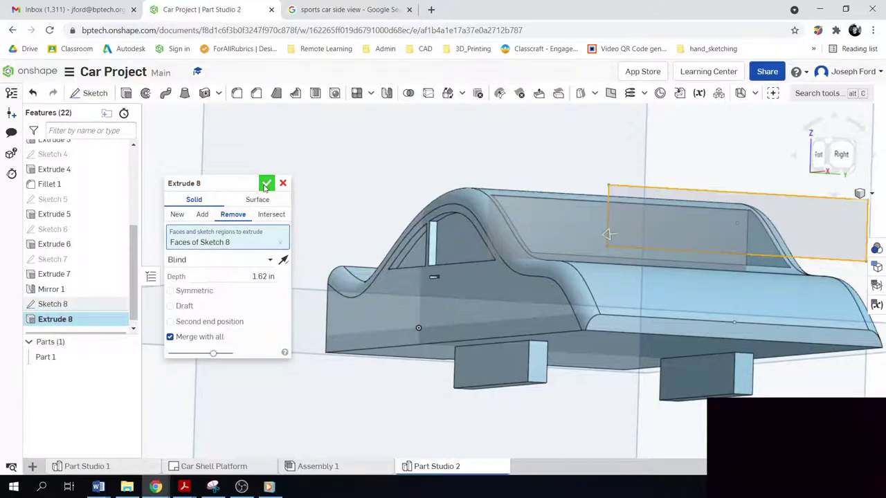
left_click(266, 182)
scroll(284, 325, "down", 3)
right_click_drag(293, 333, 447, 293)
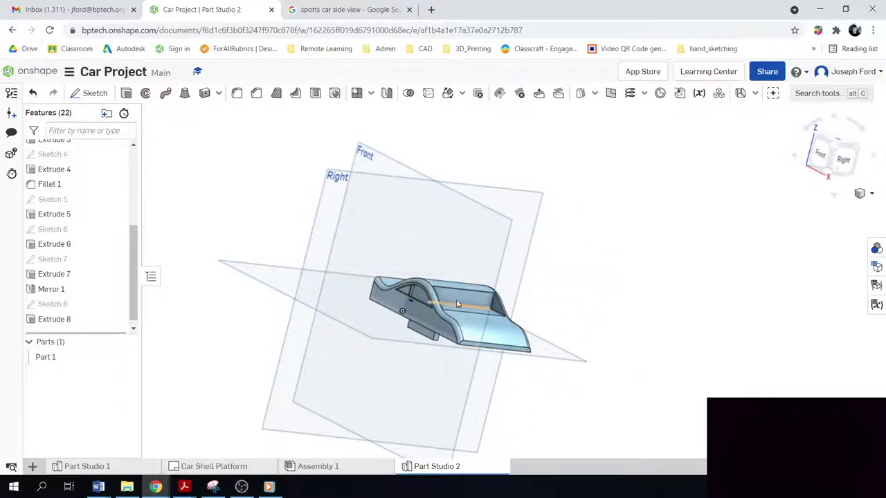
right_click_drag(612, 415, 631, 358)
Step: Examine the car body's sloped windshield area and hood in the front view and from several angles
scroll(589, 369, "up", 3)
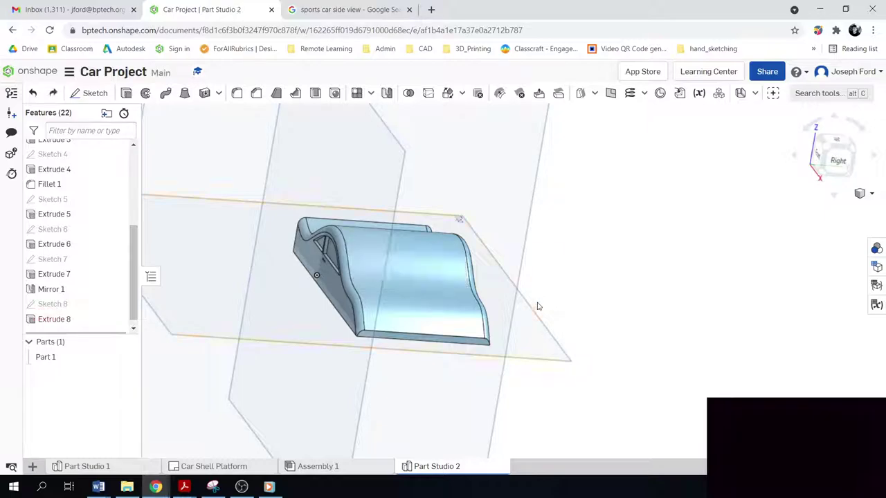
scroll(571, 340, "down", 3)
scroll(574, 411, "up", 3)
right_click_drag(573, 411, 593, 393)
key("shift+1")
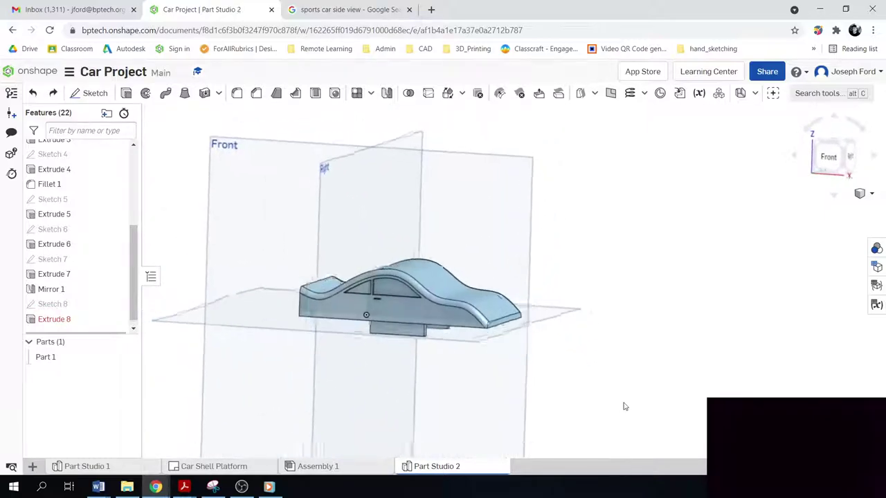
left_click(833, 156)
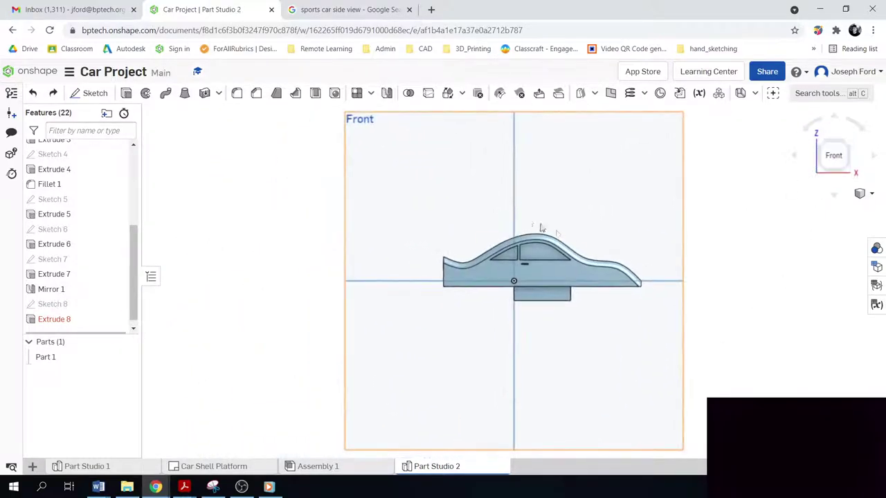
scroll(575, 254, "up", 5)
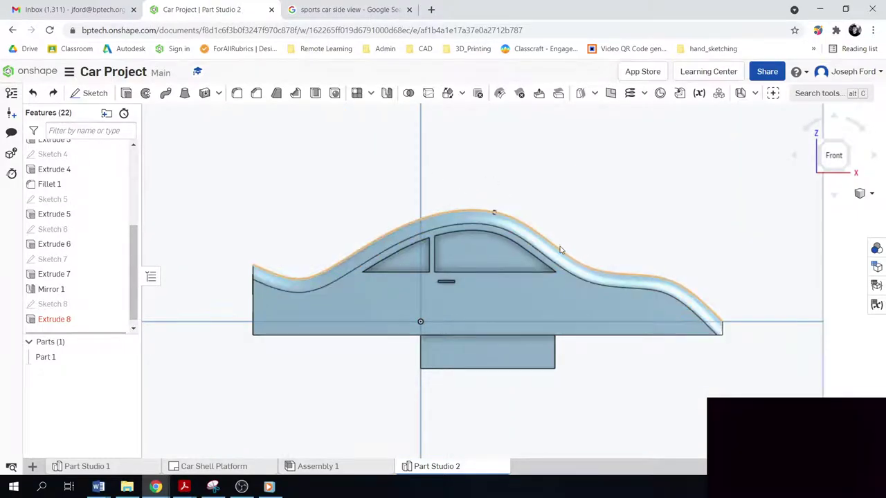
right_click_drag(672, 335, 685, 356)
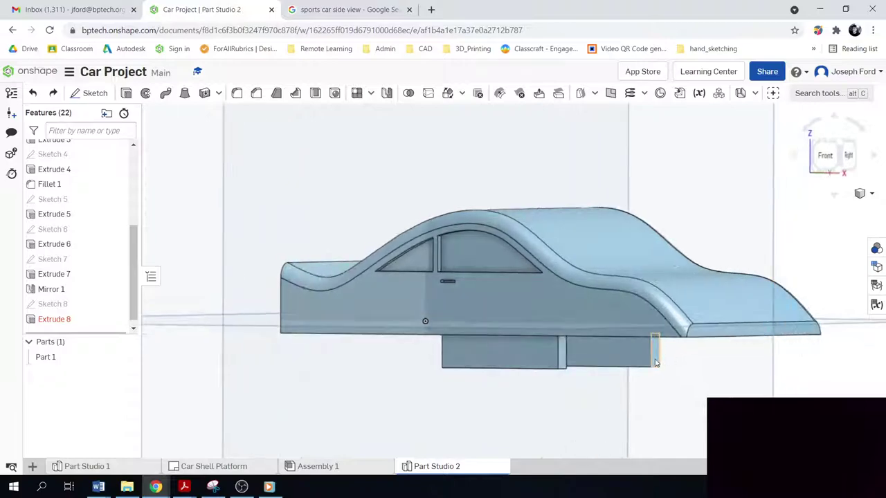
scroll(685, 356, "down", 5)
scroll(769, 316, "up", 3)
mouse_move(768, 316)
right_mouse_down()
mouse_move(743, 316)
mouse_move(757, 321)
right_mouse_up()
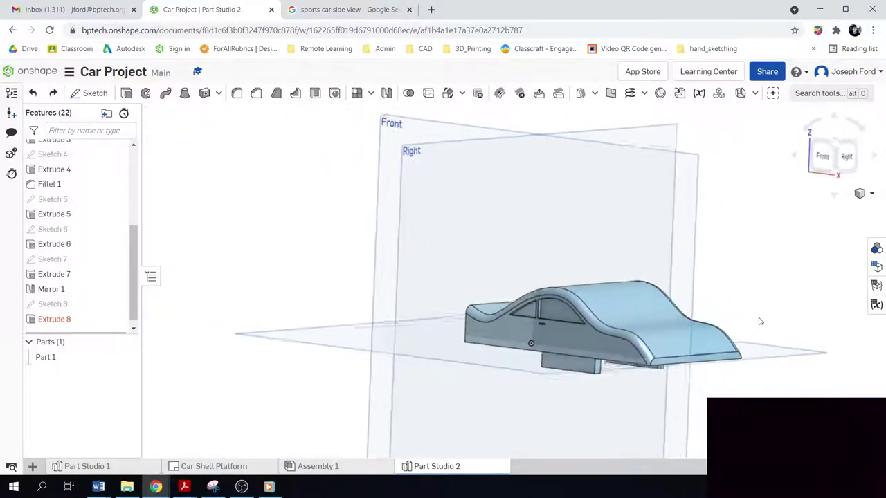
scroll(292, 215, "down", 3)
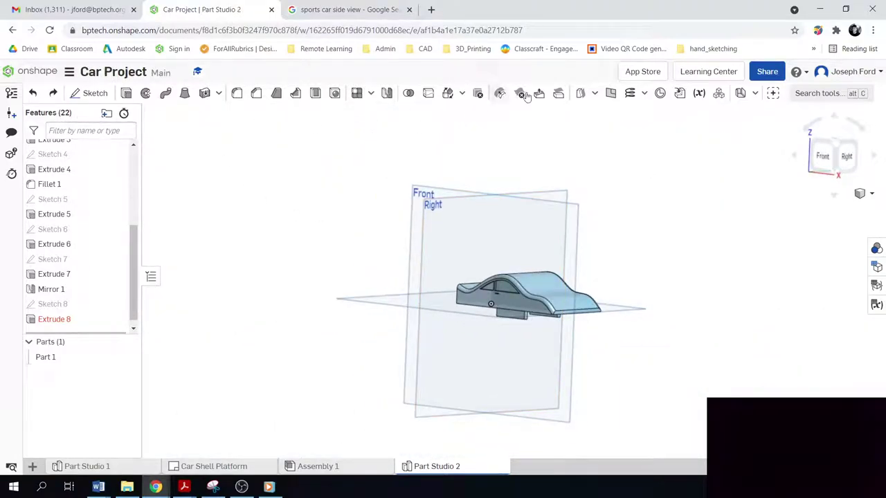
Step: Set up a three-point plane and pick one point near the roof's top on each side's rounded edge
left_click(610, 93)
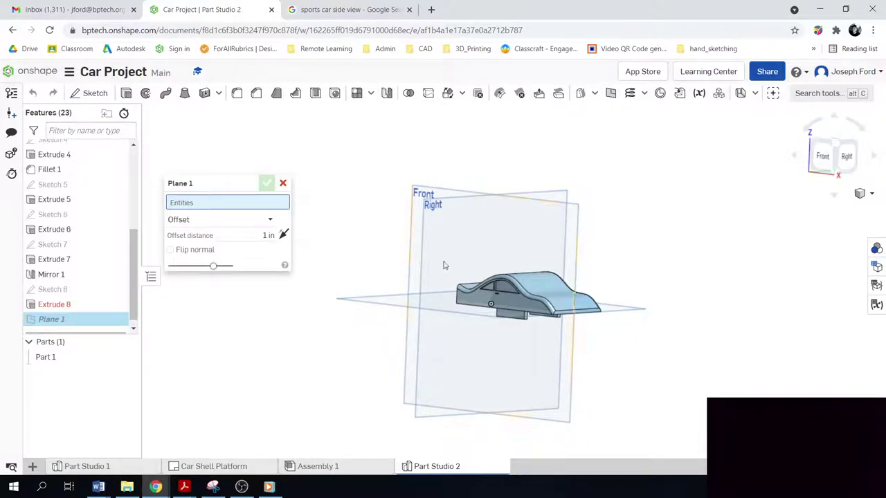
left_click(224, 220)
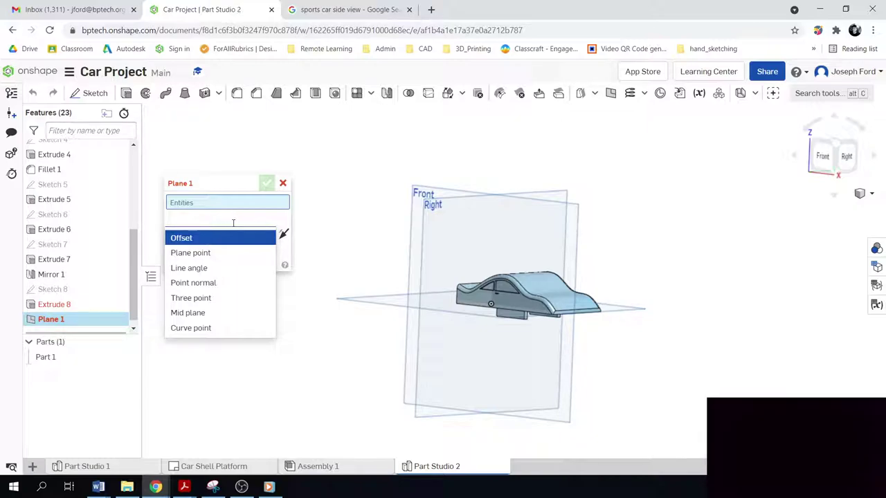
left_click(204, 299)
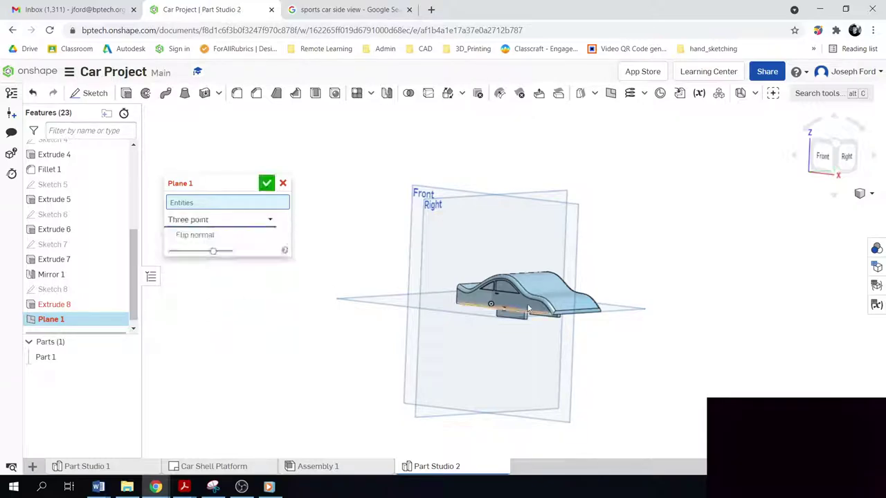
scroll(522, 308, "up", 5)
right_click_drag(550, 321, 475, 281)
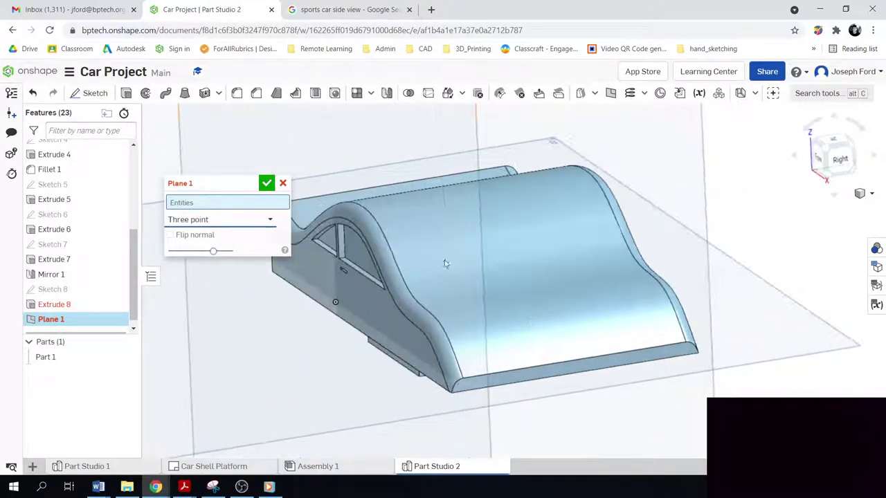
left_click(371, 217)
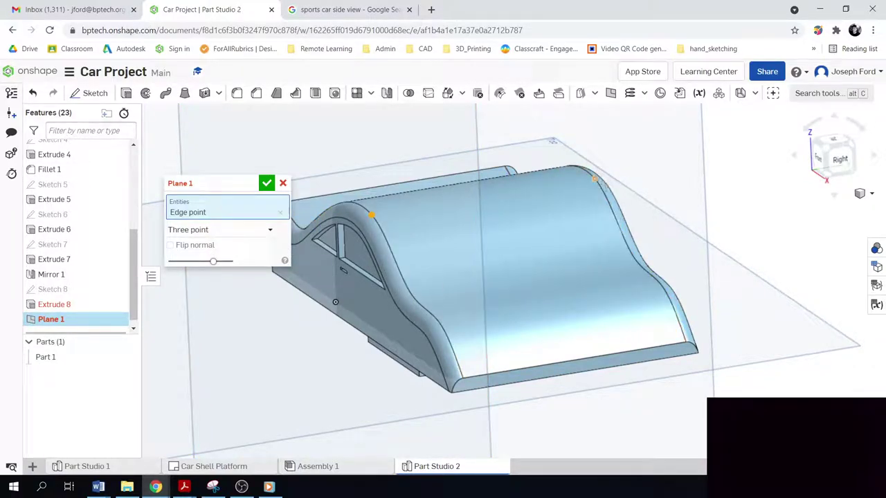
left_click(593, 181)
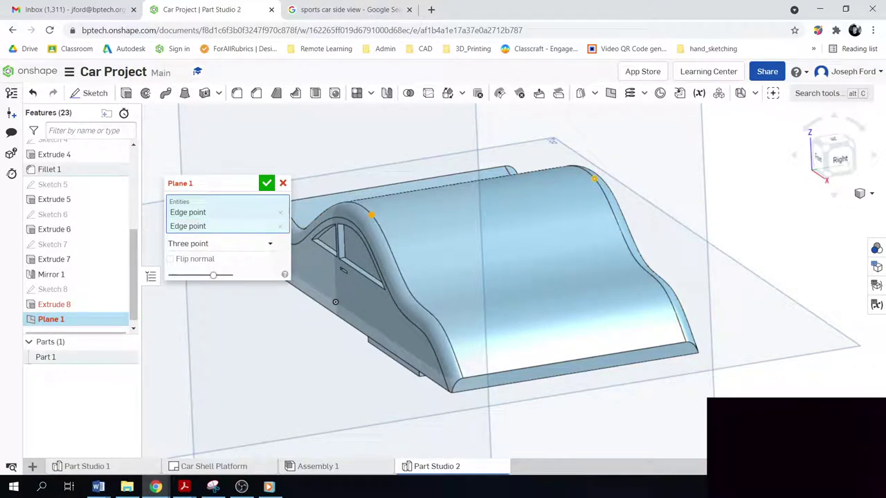
Step: Try to pick a third reference farther down the side roof edge, and remove that edge from the plane's references
left_click(422, 290)
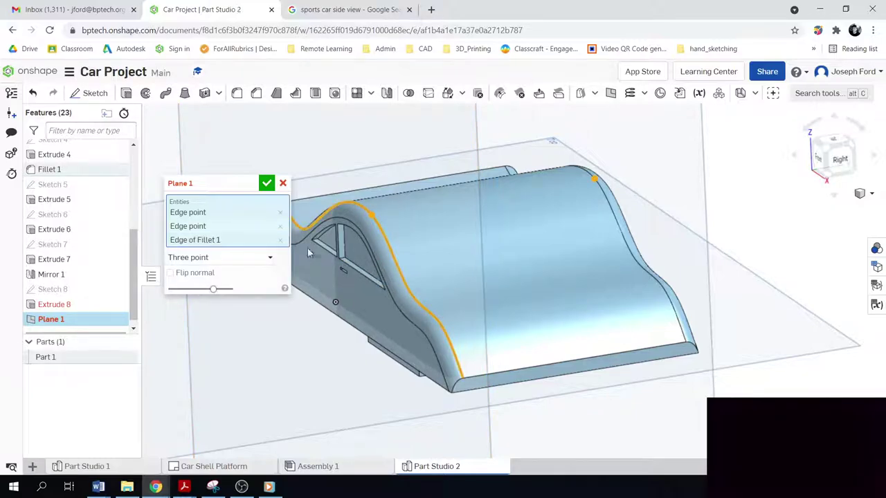
left_click(280, 240)
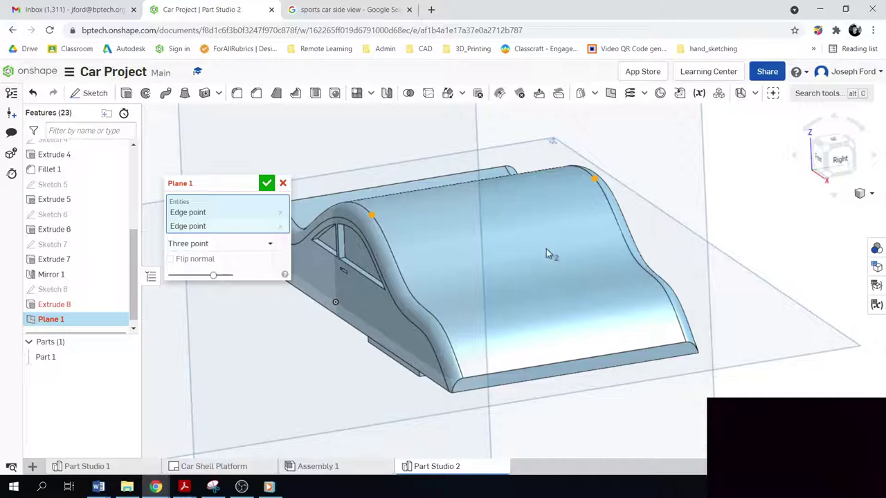
right_click_drag(576, 289, 551, 282)
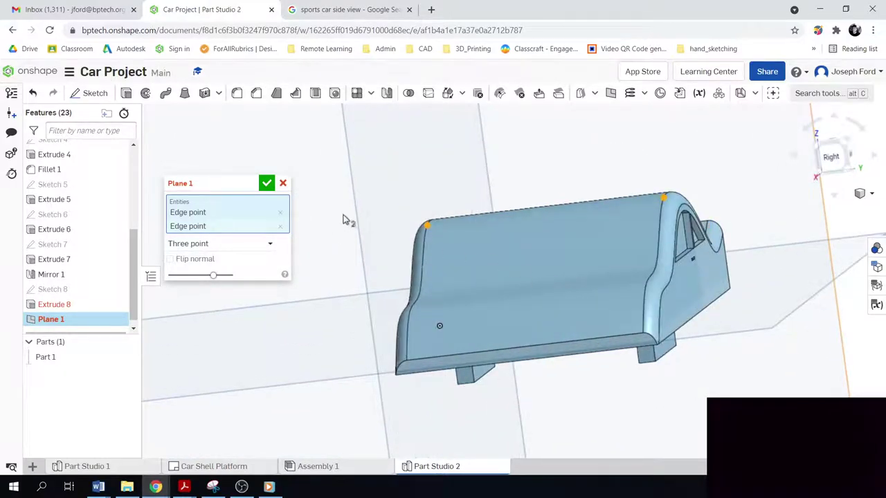